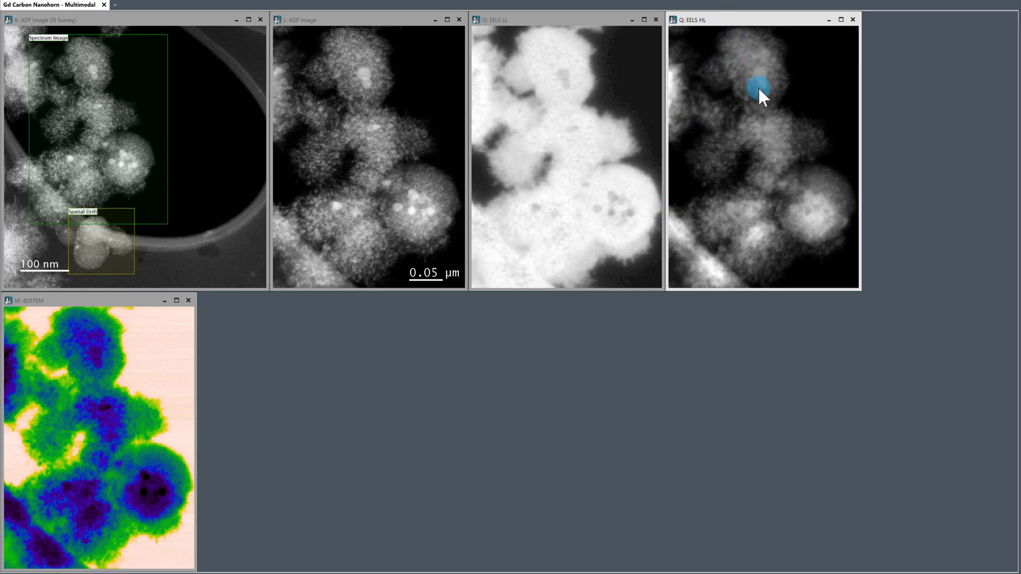
Pick a small region on one nanohorn in the EELS HL map to extract its spectrum
{"action": "right_click", "coordinate": [773, 117]}
{"action": "left_click", "coordinate": [778, 96]}
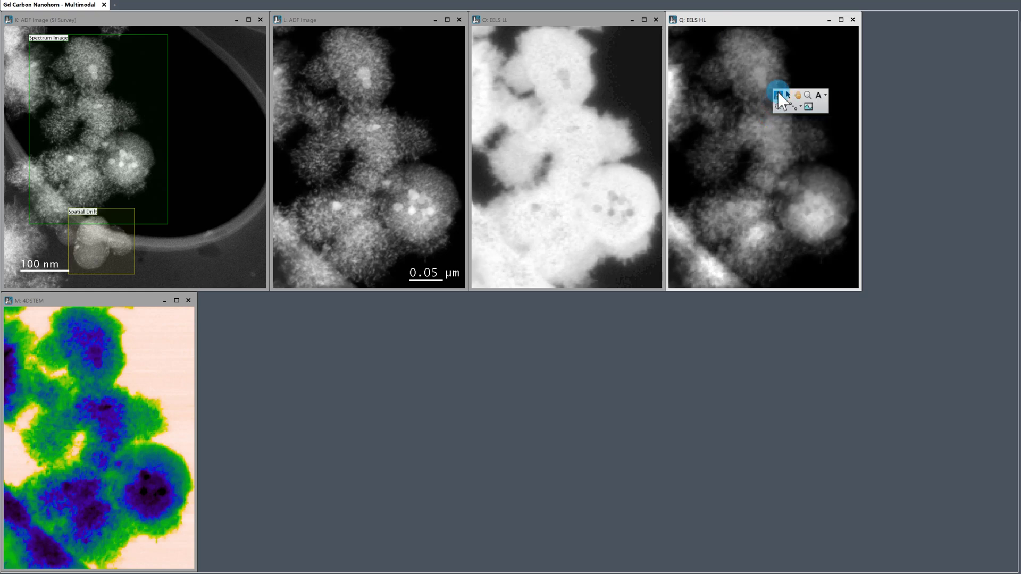
{"action": "left_click_drag", "start_coordinate": [801, 127], "coordinate": [823, 149]}
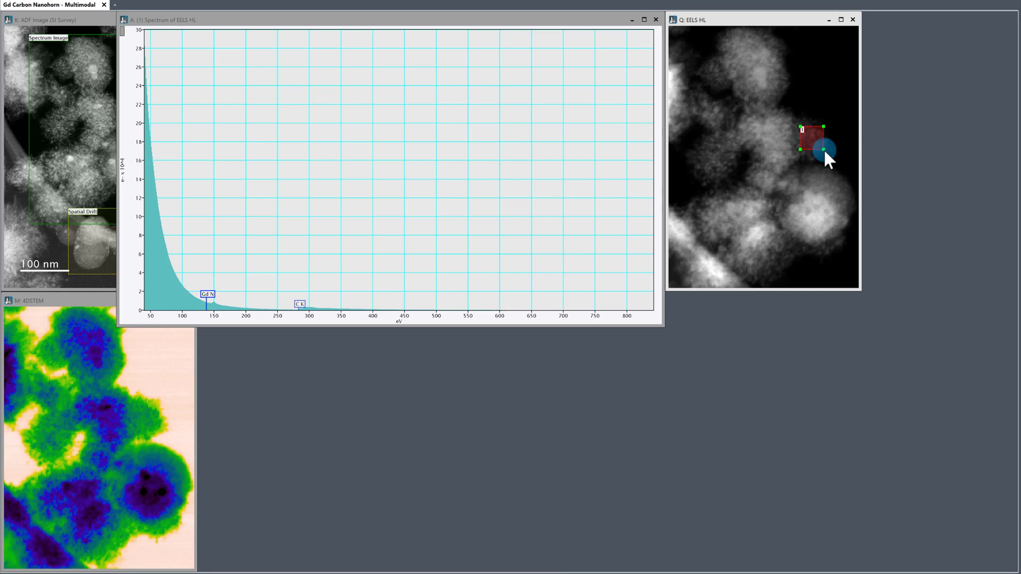
Zoom the spectrum to about 70–530 eV on the Gd N and C K edges, placed below the maps
{"action": "left_click_drag", "start_coordinate": [128, 308], "coordinate": [107, 171]}
{"action": "left_click_drag", "start_coordinate": [659, 326], "coordinate": [857, 318]}
{"action": "left_click_drag", "start_coordinate": [276, 310], "coordinate": [174, 307]}
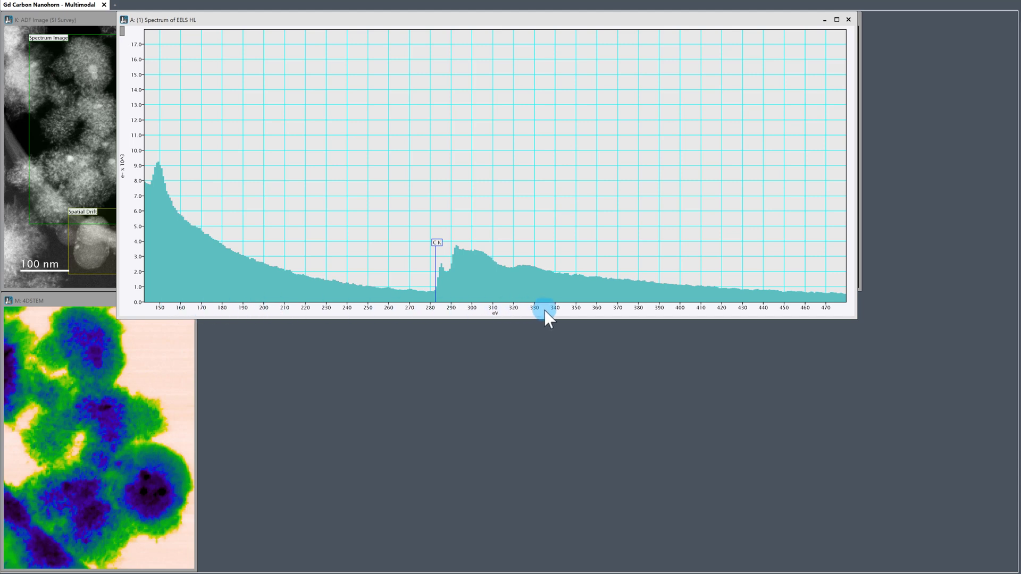
{"action": "left_click_drag", "start_coordinate": [544, 311], "coordinate": [536, 308]}
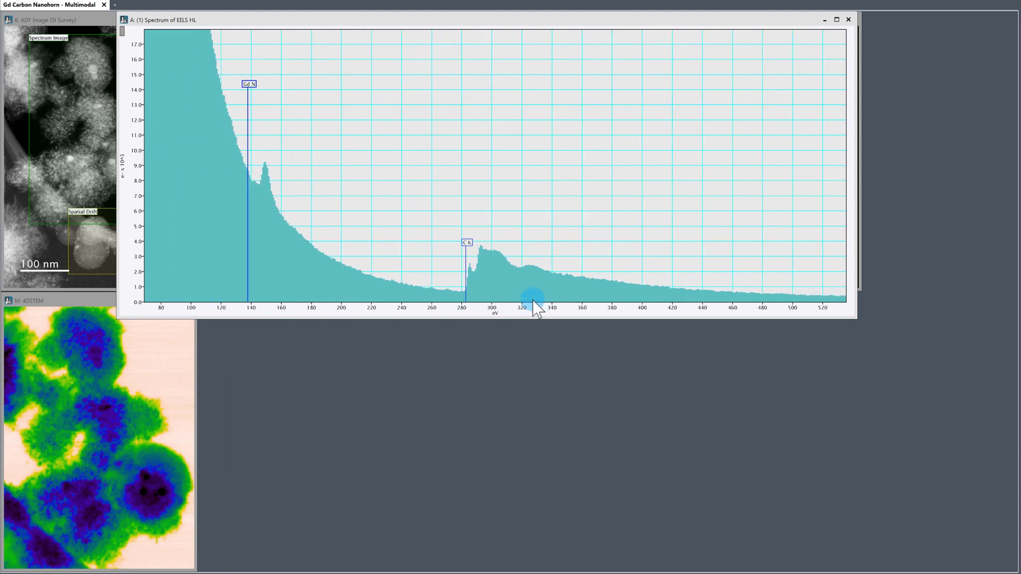
{"action": "left_click_drag", "start_coordinate": [418, 17], "coordinate": [499, 272]}
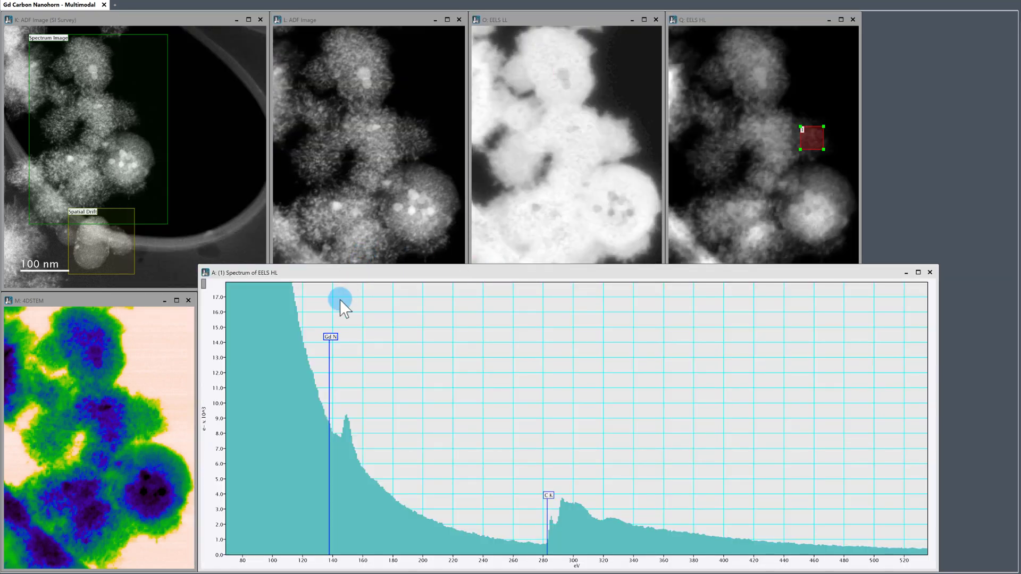
{"action": "mouse_move", "coordinate": [228, 521]}
{"action": "left_mouse_down"}
{"action": "mouse_move", "coordinate": [218, 528]}
{"action": "mouse_move", "coordinate": [217, 519]}
{"action": "left_mouse_up"}
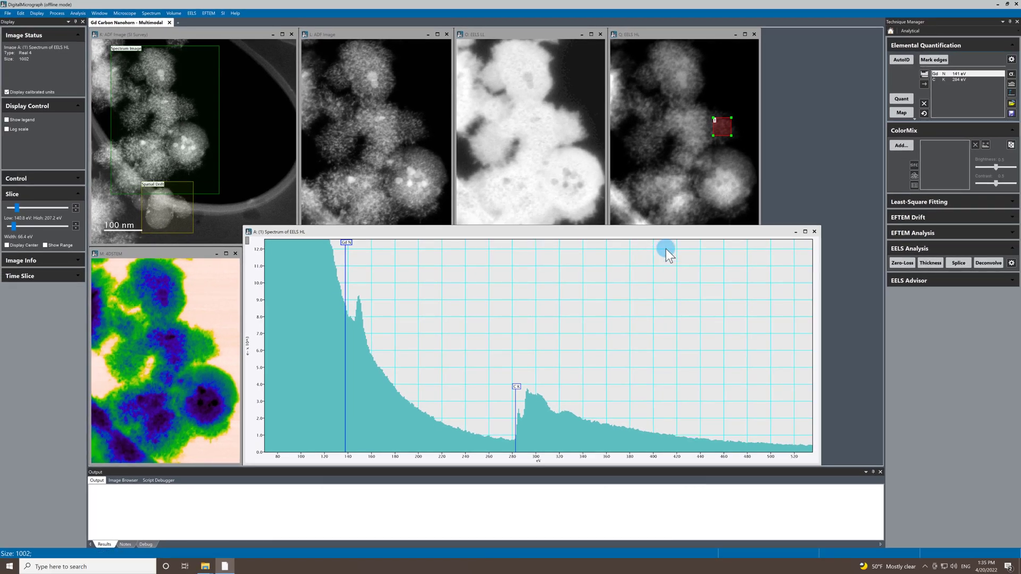
Show the C K edge fit in EELS Edge Setup: power-law background 191.2–407.2 eV, −1.0 eV shift
{"action": "left_click", "coordinate": [1012, 75]}
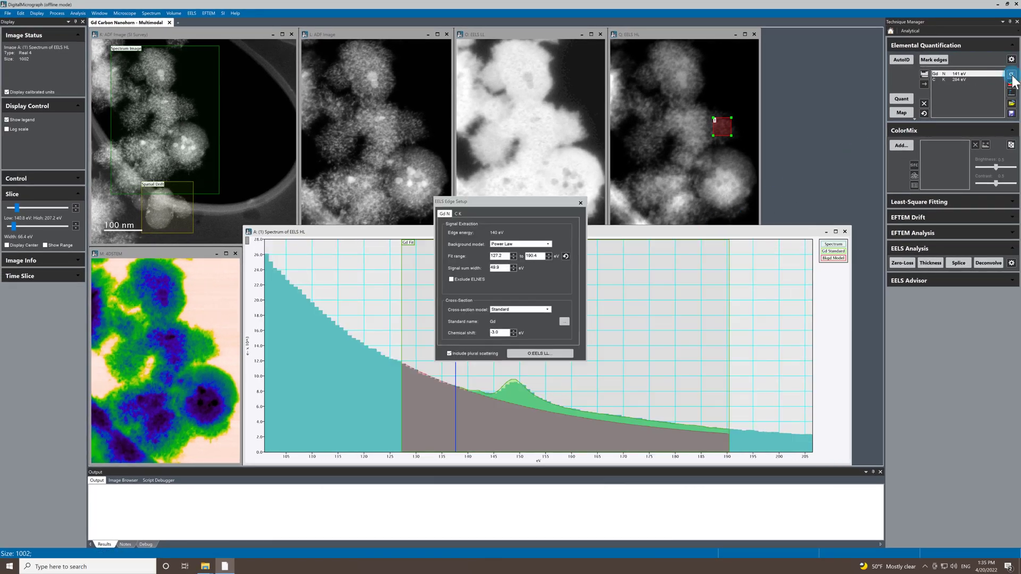
{"action": "left_click_drag", "start_coordinate": [519, 204], "coordinate": [356, 103]}
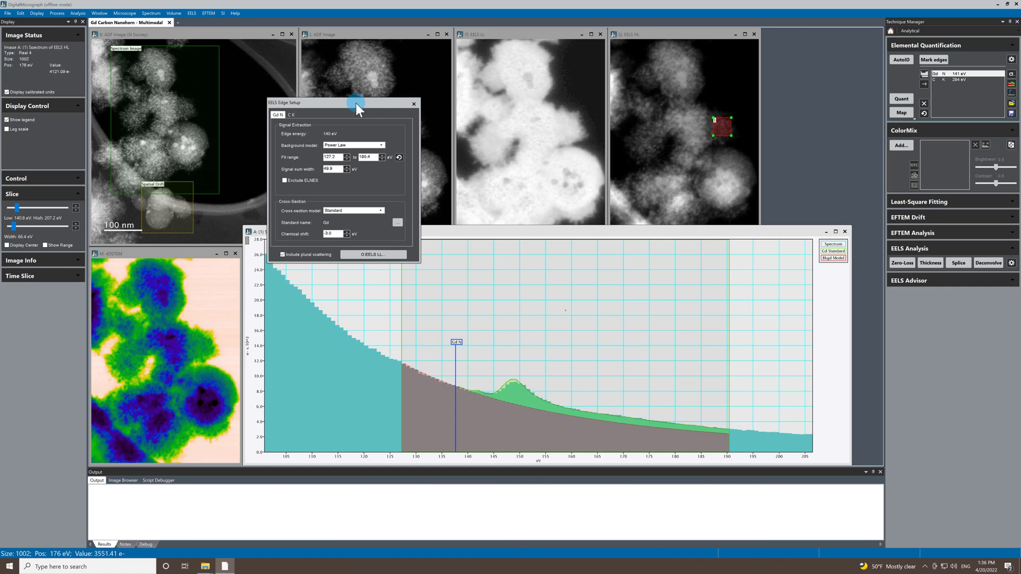
{"action": "left_click", "coordinate": [292, 115]}
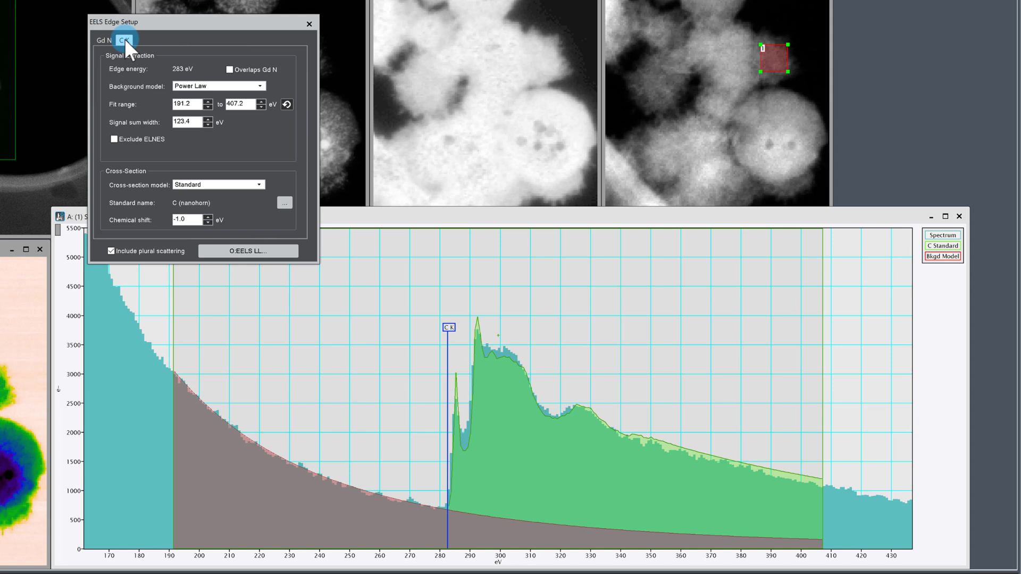
Compare the C K fit without plural scattering, re-include it, and close Edge Setup
{"action": "left_click", "coordinate": [111, 251]}
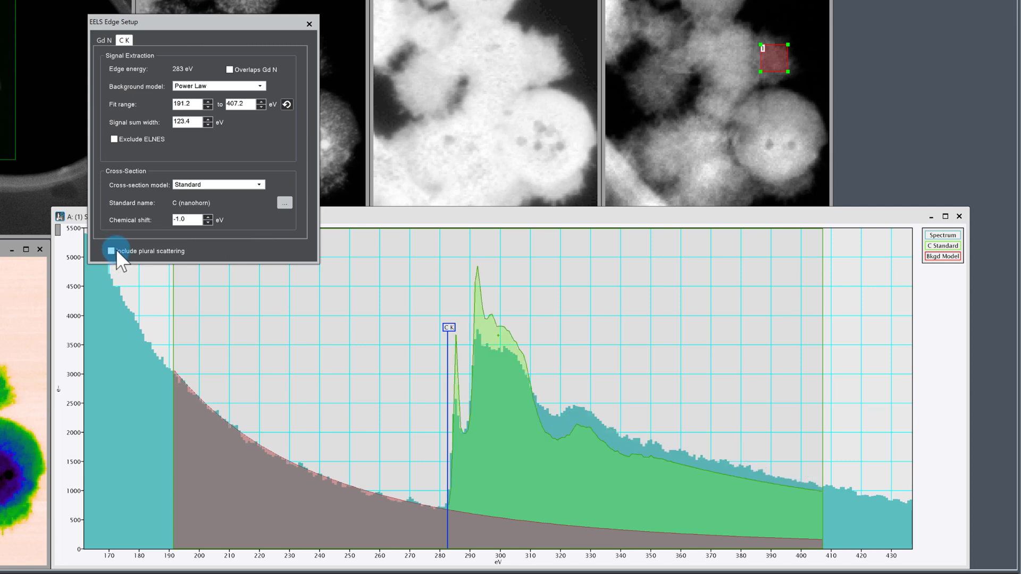
{"action": "left_click", "coordinate": [115, 250]}
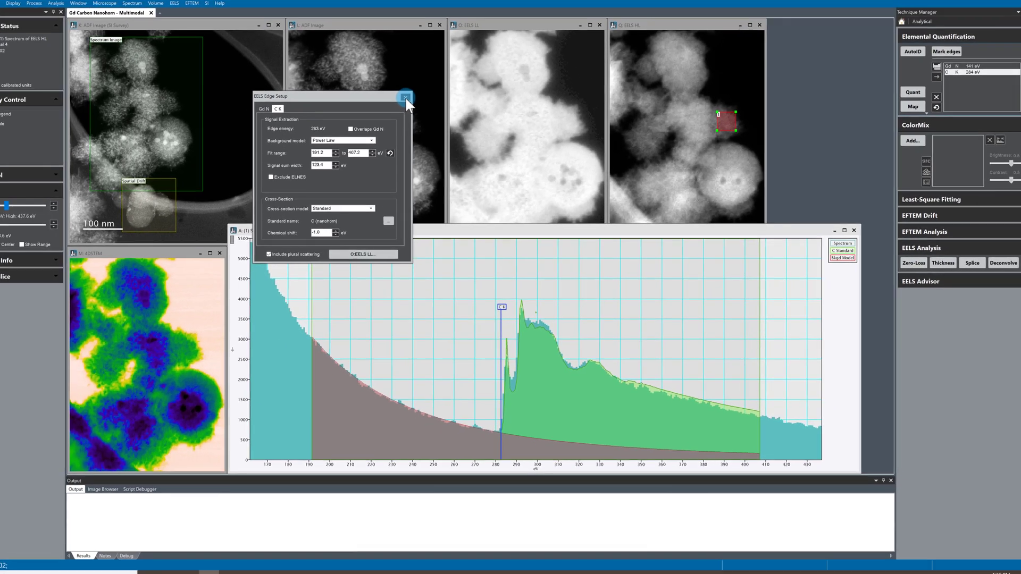
{"action": "left_click", "coordinate": [308, 24]}
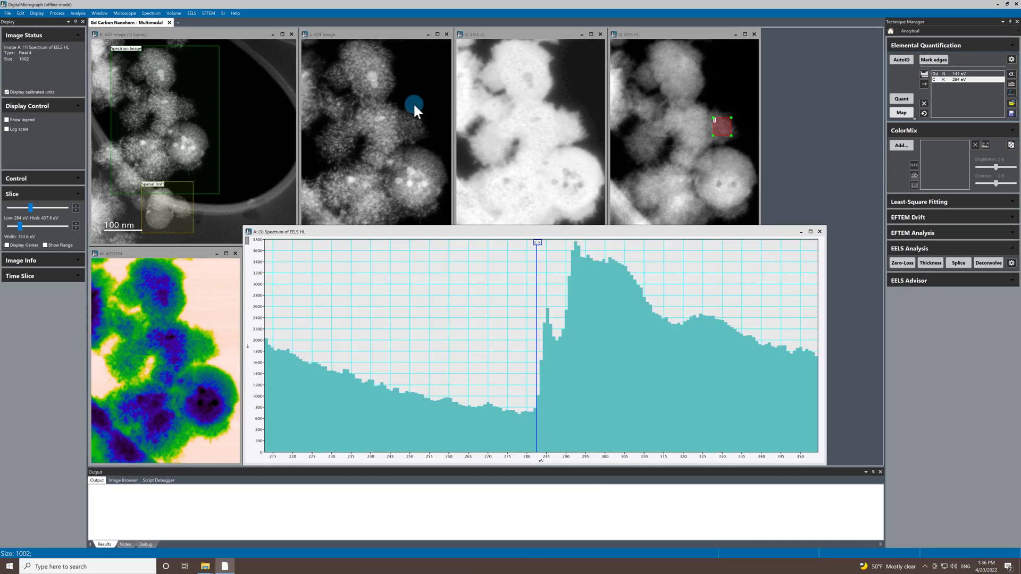
Close the extracted spectrum and compute Carbon (C K) and Gadolinium (Gd N) areal density maps
{"action": "left_click", "coordinate": [819, 232]}
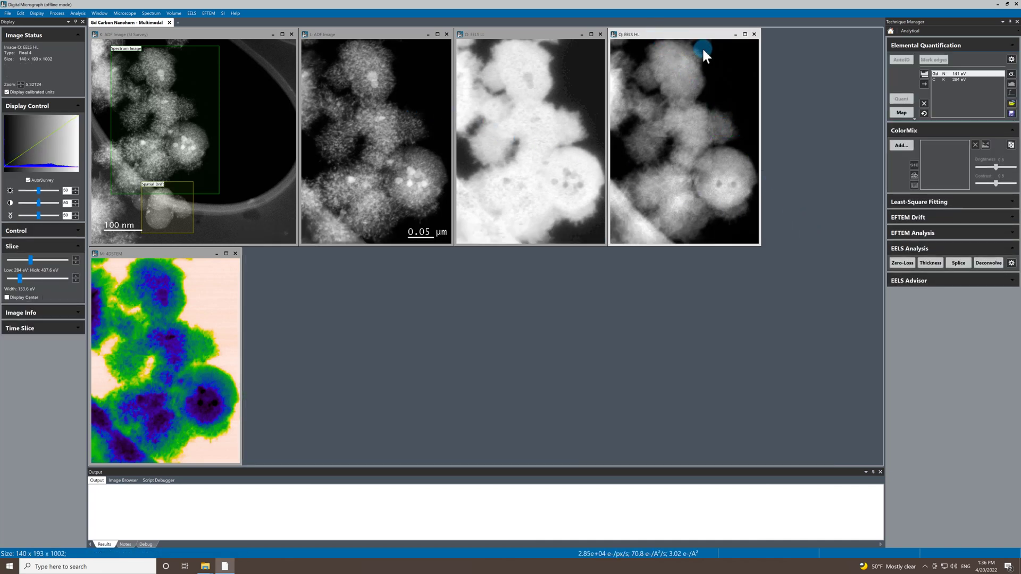
{"action": "left_click", "coordinate": [904, 113]}
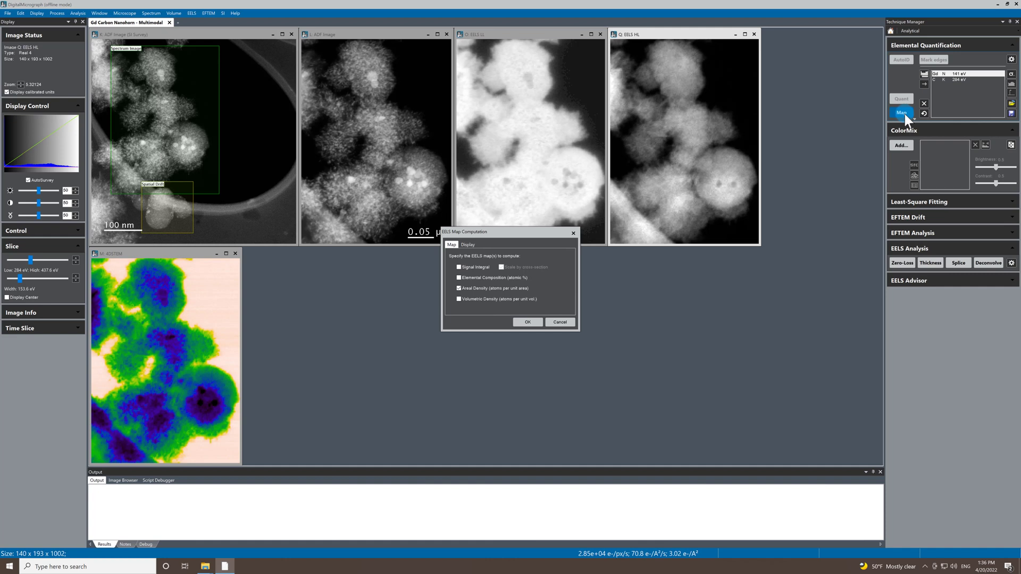
{"action": "left_click", "coordinate": [541, 321]}
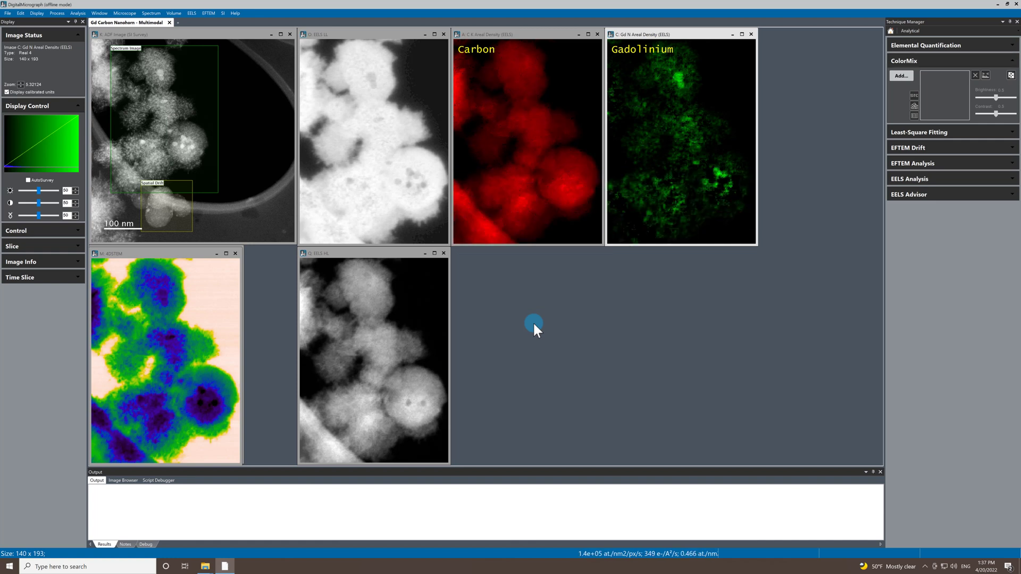
Combine the Gd N and C K areal density maps into an RGB composite beside the EELS HL map
{"action": "left_click", "coordinate": [546, 34]}
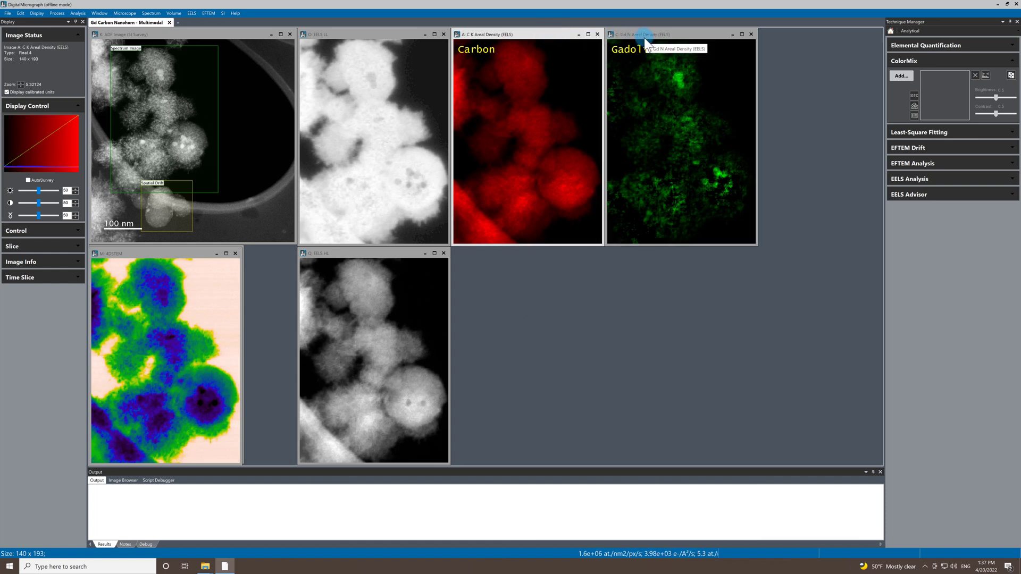
{"action": "left_click", "coordinate": [676, 35]}
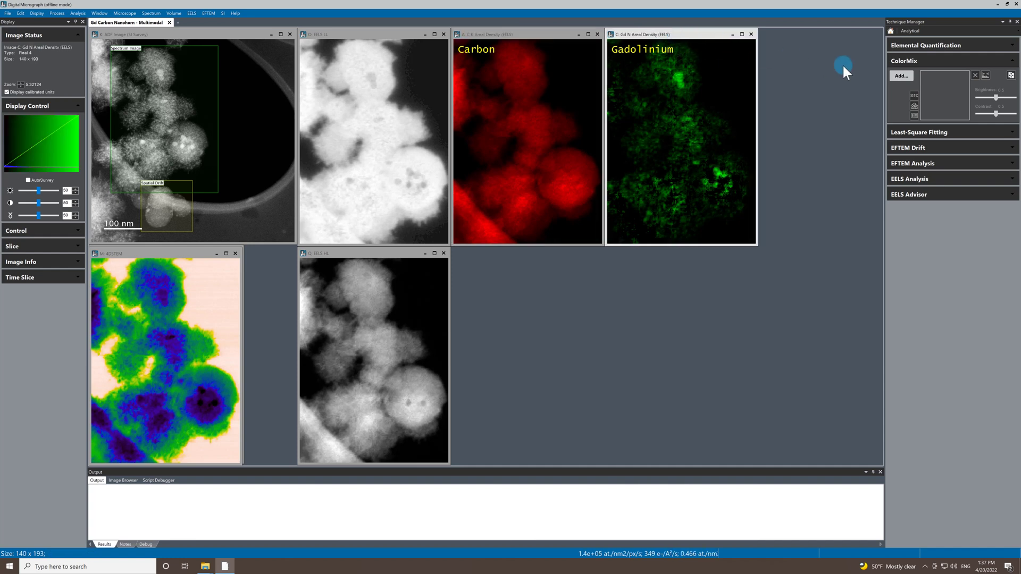
{"action": "left_click", "coordinate": [902, 75]}
{"action": "left_click", "coordinate": [481, 254]}
{"action": "left_click", "coordinate": [476, 259], "text": "ctrl"}
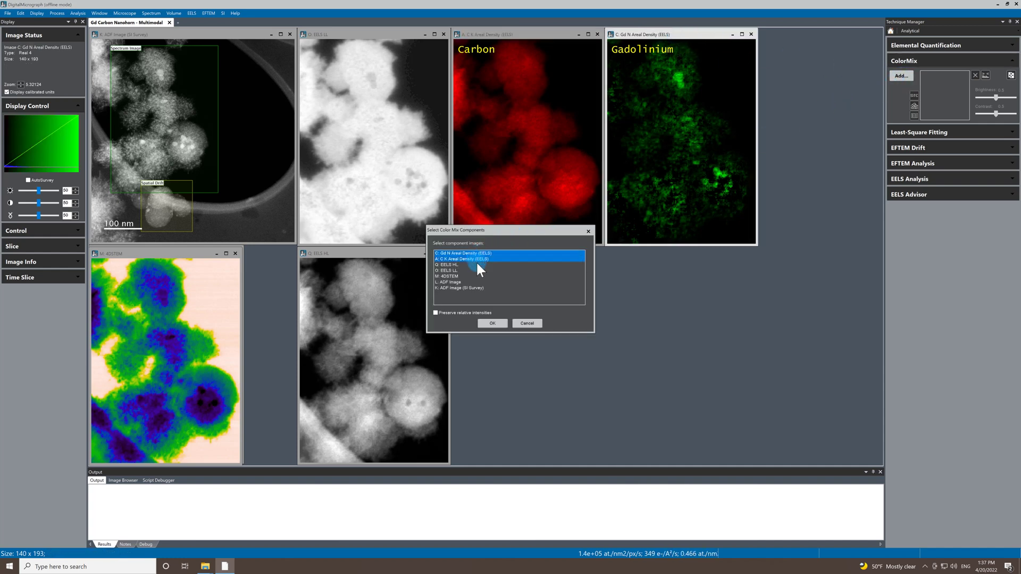
{"action": "left_click", "coordinate": [500, 325]}
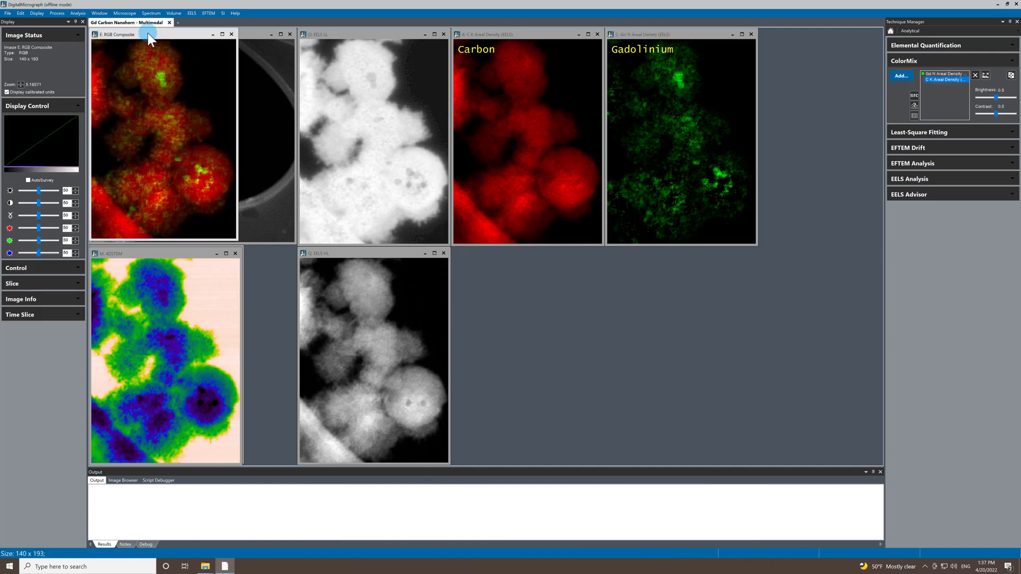
{"action": "left_click_drag", "start_coordinate": [148, 33], "coordinate": [510, 251]}
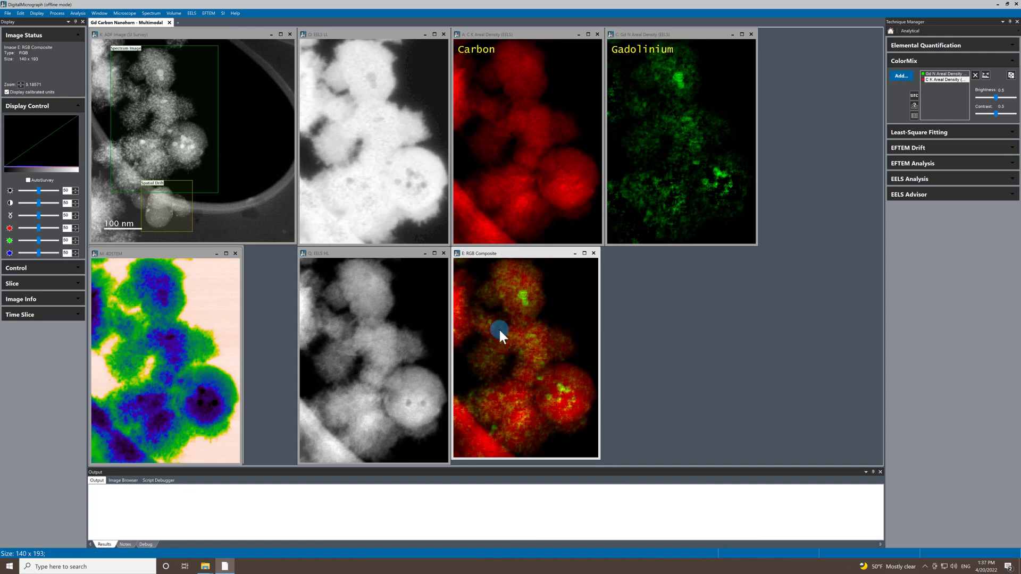
Colour carbon orange and gadolinium dark olive, and apply these colours to the source maps
{"action": "double_click", "coordinate": [924, 80]}
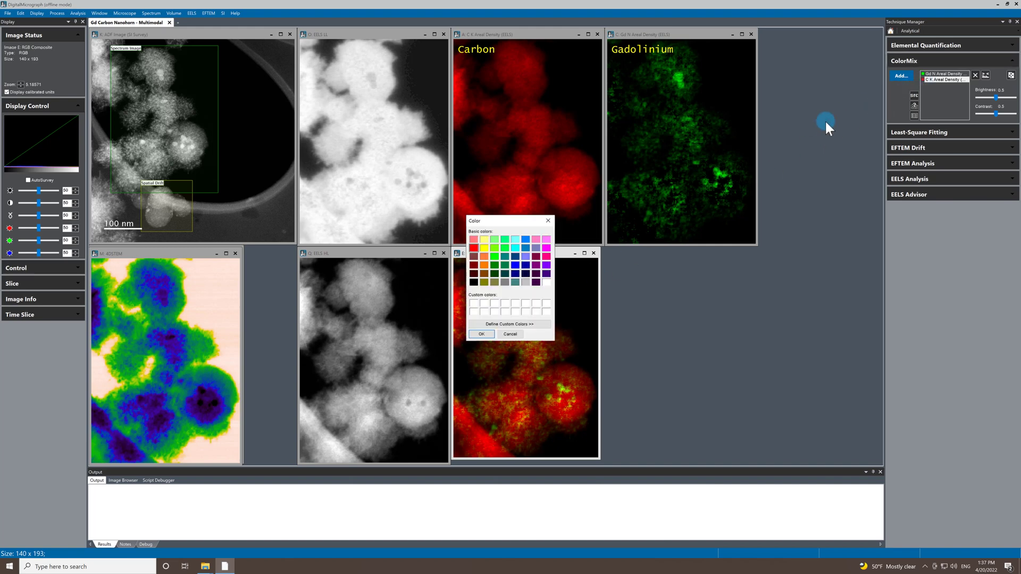
{"action": "left_click", "coordinate": [482, 334]}
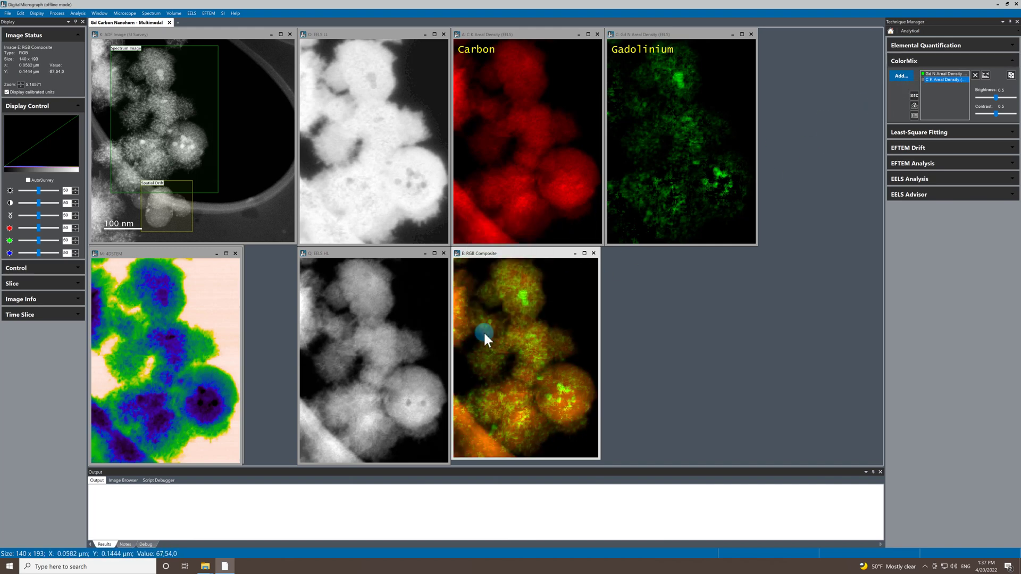
{"action": "double_click", "coordinate": [923, 74]}
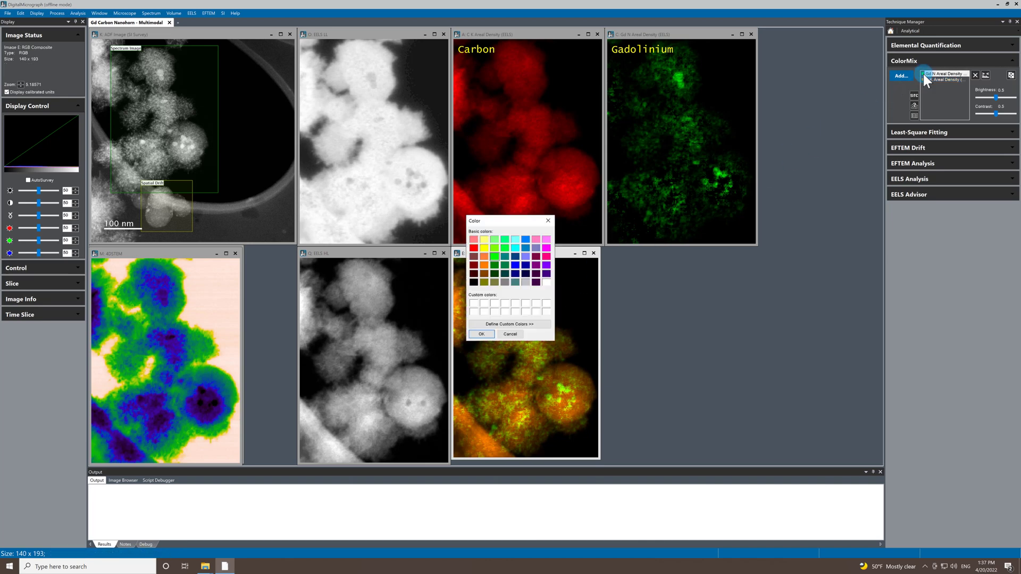
{"action": "left_click", "coordinate": [484, 283]}
{"action": "left_click", "coordinate": [481, 335]}
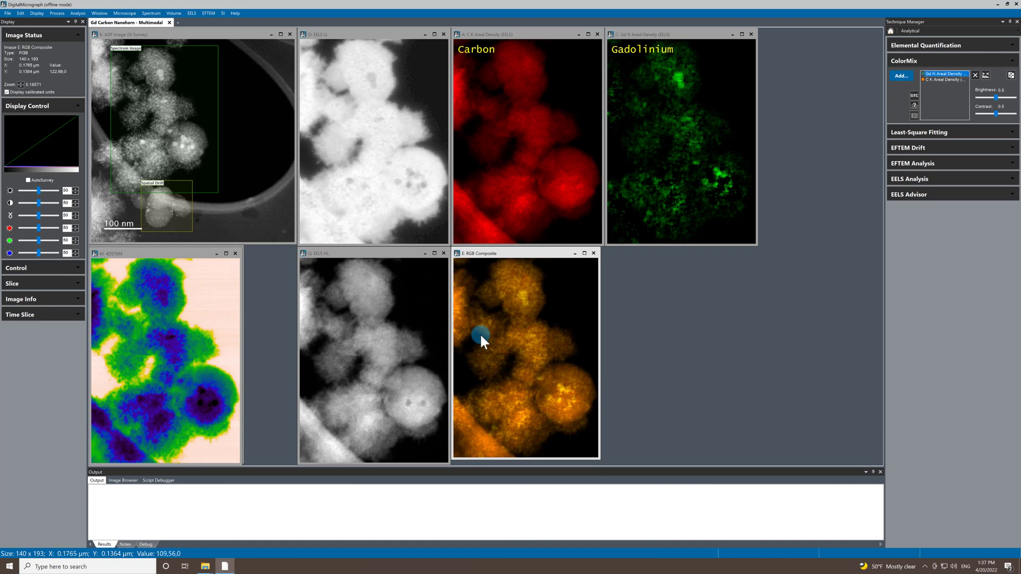
{"action": "left_click", "coordinate": [914, 96]}
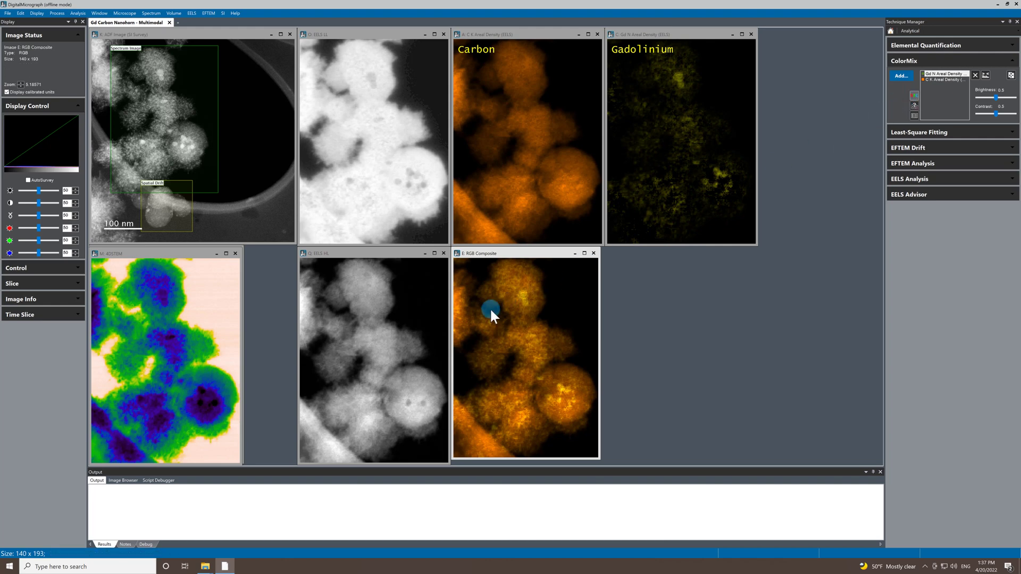
Hide the Carbon and Gd N maps; arrange EELS HL, 4DSTEM, ADF and RGB Composite into two rows
{"action": "left_click", "coordinate": [579, 34]}
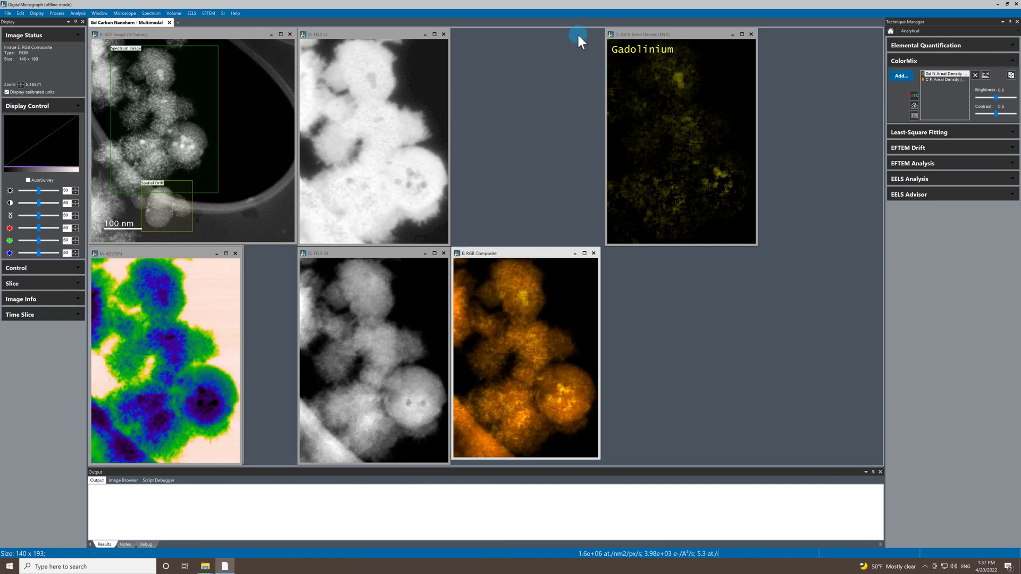
{"action": "left_click", "coordinate": [732, 34]}
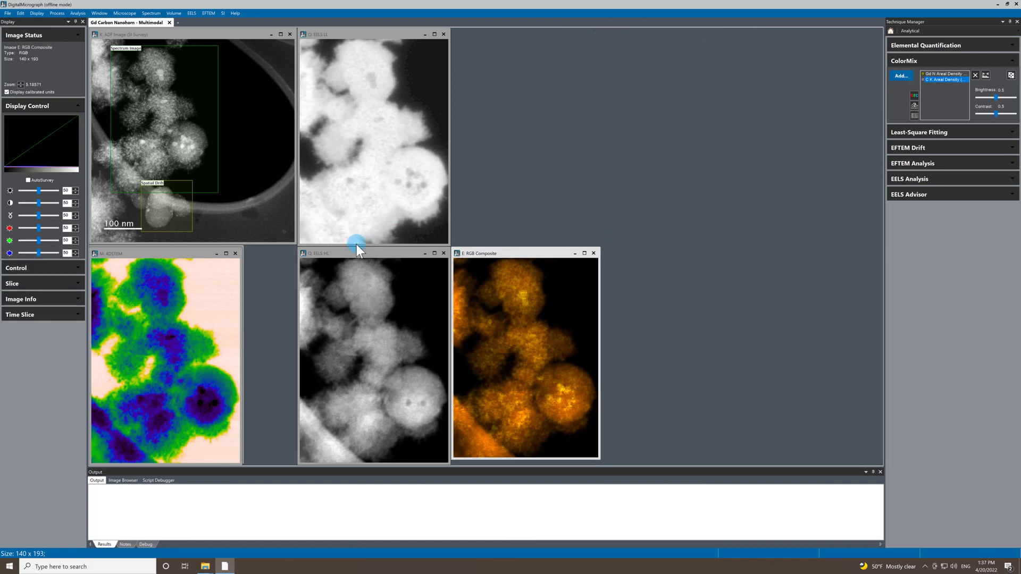
{"action": "left_click_drag", "start_coordinate": [349, 248], "coordinate": [474, 36]}
{"action": "left_click_drag", "start_coordinate": [139, 254], "coordinate": [343, 254]}
{"action": "left_click_drag", "start_coordinate": [147, 253], "coordinate": [199, 254]}
{"action": "left_click_drag", "start_coordinate": [502, 254], "coordinate": [525, 254]}
{"action": "left_click_drag", "start_coordinate": [347, 254], "coordinate": [351, 254]}
{"action": "left_click", "coordinate": [251, 250]}
{"action": "left_click_drag", "start_coordinate": [255, 250], "coordinate": [255, 250]}
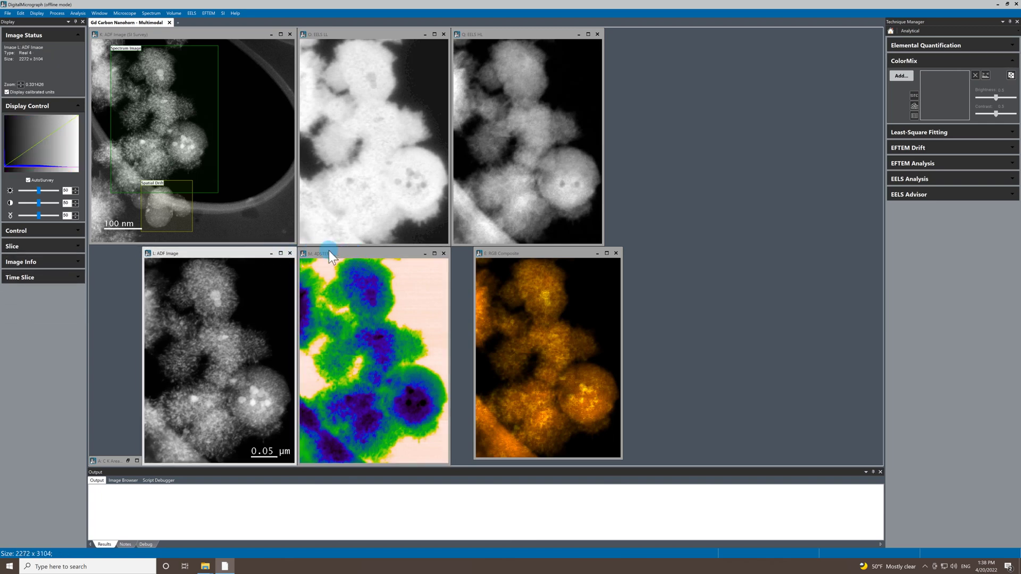
{"action": "left_click_drag", "start_coordinate": [559, 255], "coordinate": [538, 258]}
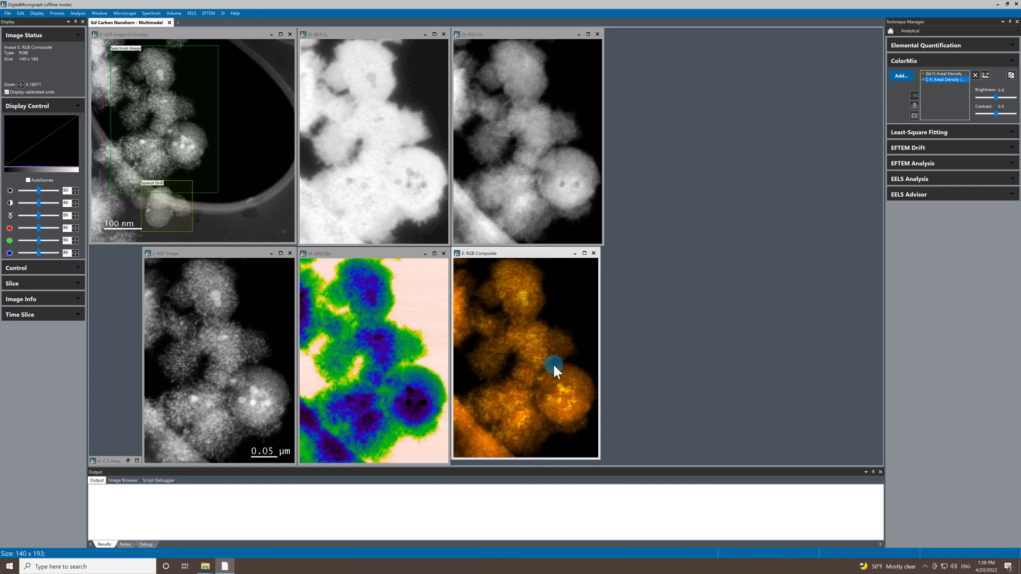
Pick a spot on the lower-right particle of the 4DSTEM map with the SI Picker
{"action": "left_click", "coordinate": [358, 255]}
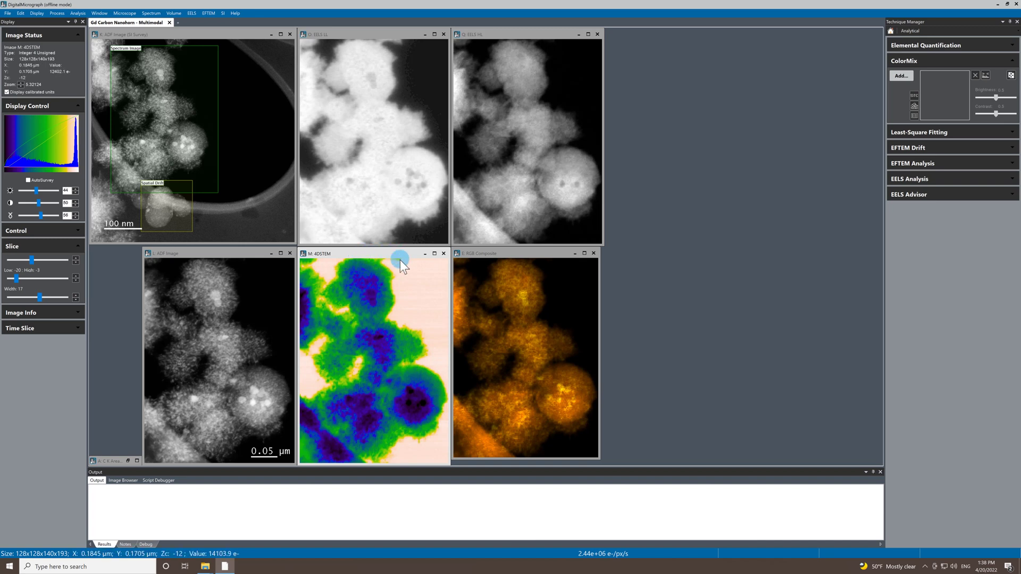
{"action": "right_click", "coordinate": [395, 358]}
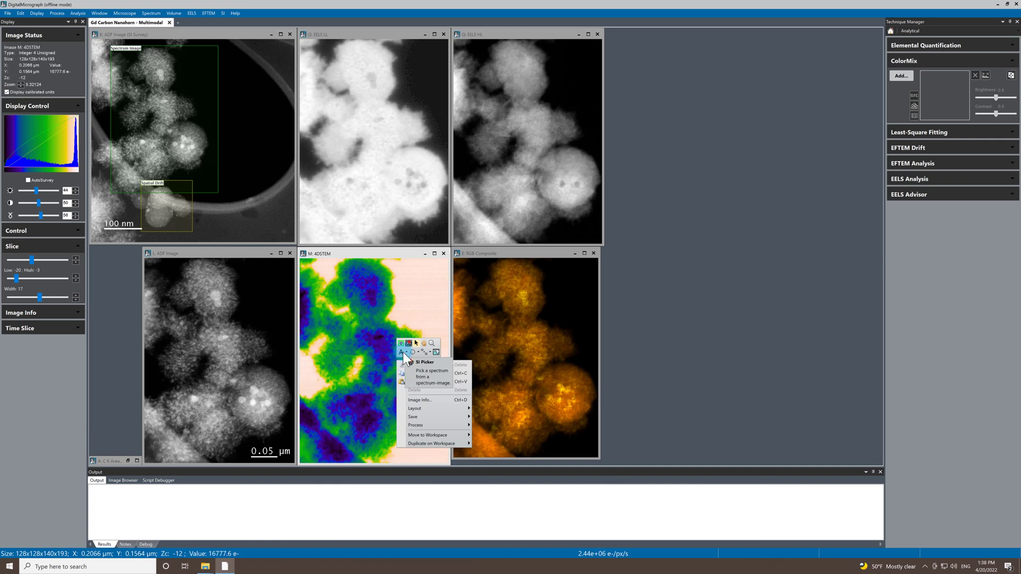
{"action": "left_click", "coordinate": [410, 343]}
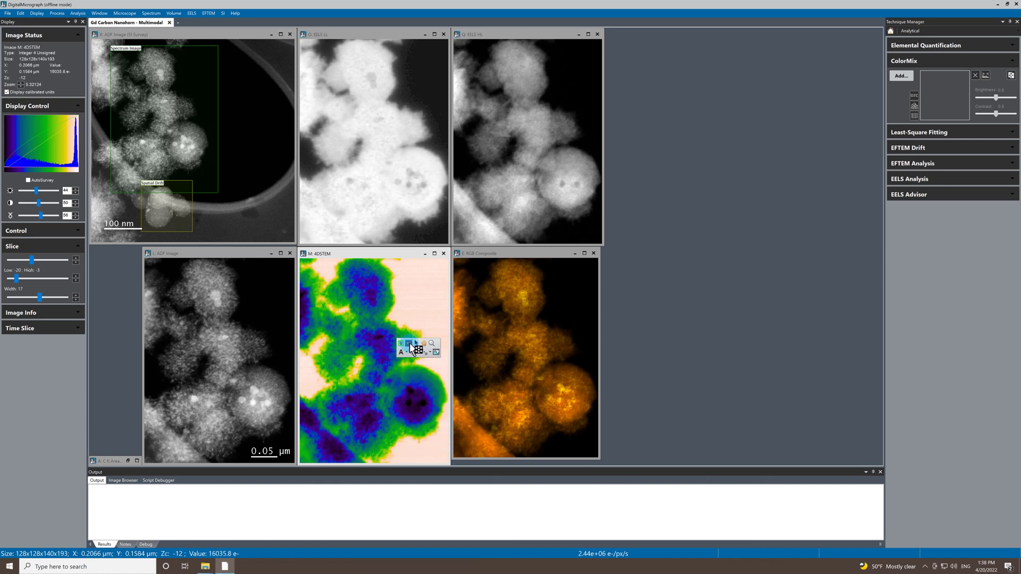
{"action": "left_click", "coordinate": [410, 392]}
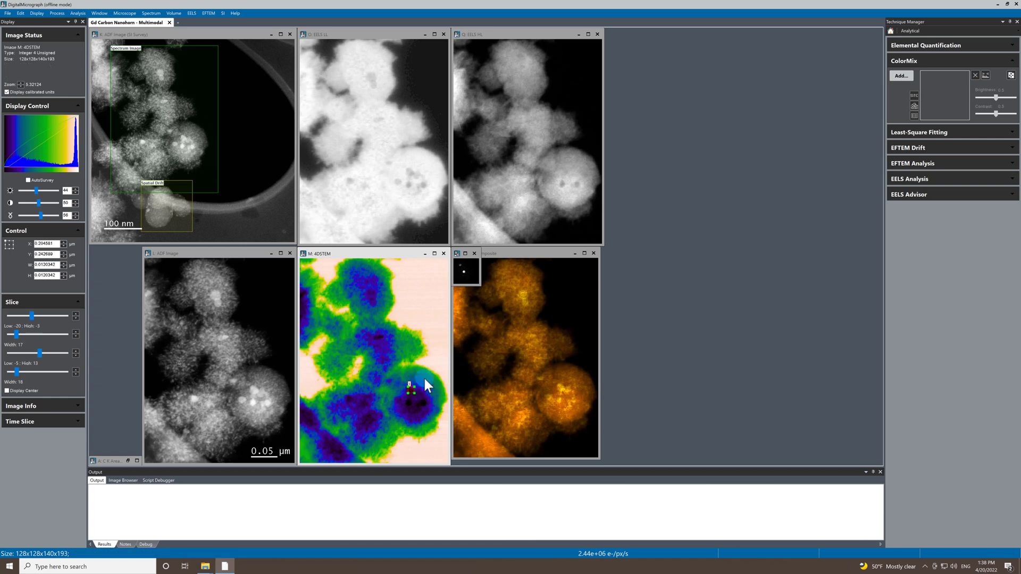
Enlarge the picked diffraction pattern window and place it right of the RGB Composite
{"action": "left_click", "coordinate": [477, 285]}
{"action": "left_click_drag", "start_coordinate": [477, 285], "coordinate": [628, 407]}
{"action": "left_click_drag", "start_coordinate": [514, 254], "coordinate": [660, 251]}
{"action": "left_click", "coordinate": [617, 273]}
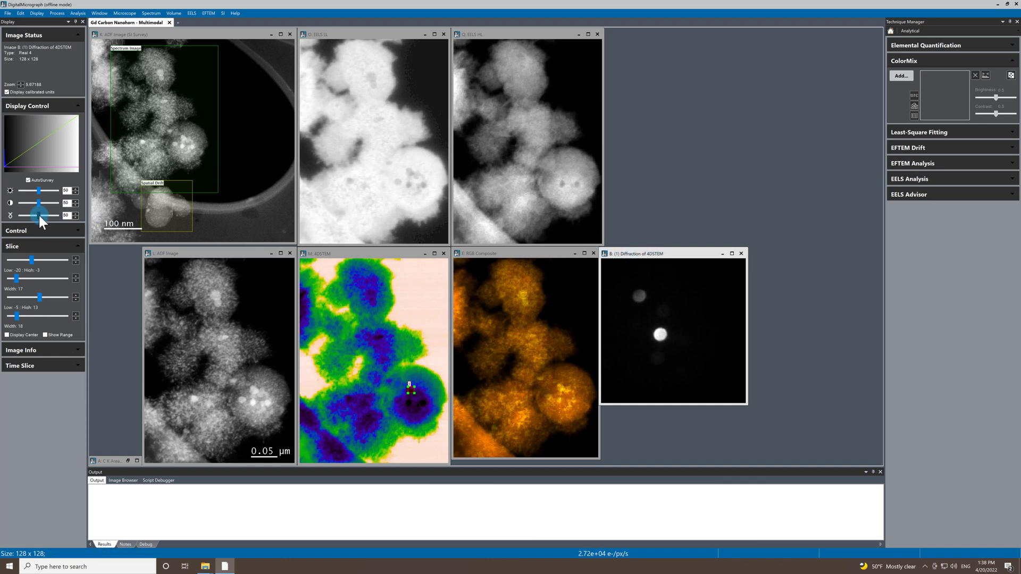
Raise display gamma from 50 to 57 and move the probe point lower within the particle
{"action": "left_click_drag", "start_coordinate": [39, 216], "coordinate": [42, 216]}
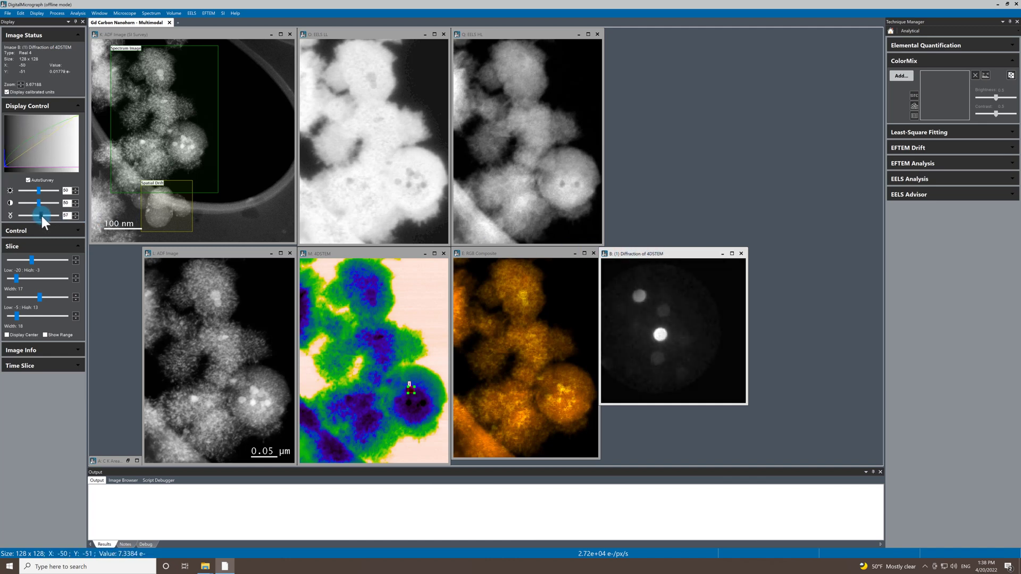
{"action": "left_click", "coordinate": [180, 282]}
{"action": "mouse_move", "coordinate": [408, 392]}
{"action": "left_mouse_down"}
{"action": "mouse_move", "coordinate": [411, 408]}
{"action": "mouse_move", "coordinate": [423, 400]}
{"action": "mouse_move", "coordinate": [423, 415]}
{"action": "mouse_move", "coordinate": [418, 406]}
{"action": "left_mouse_up"}
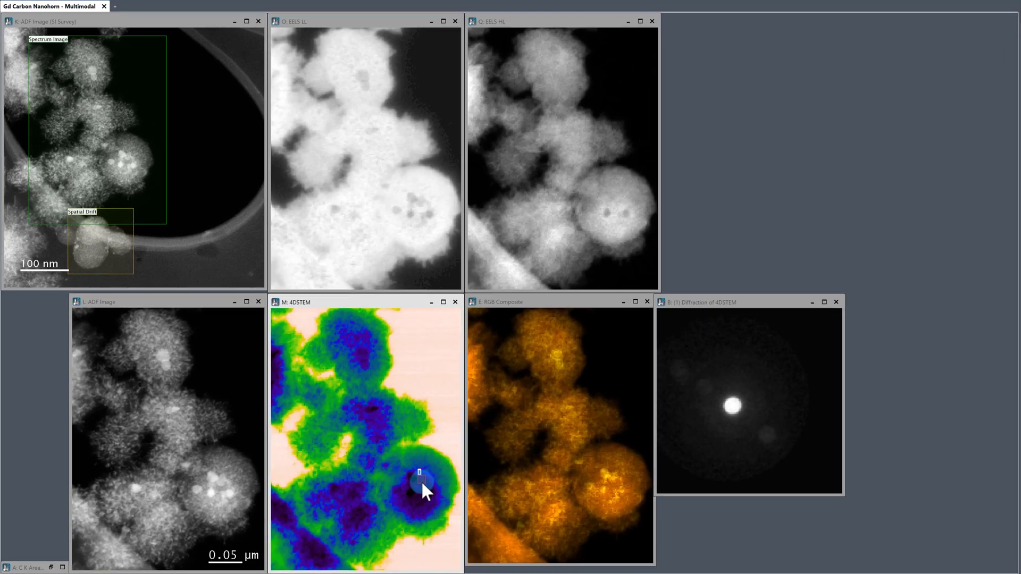
{"action": "mouse_move", "coordinate": [422, 483]}
{"action": "left_mouse_down"}
{"action": "mouse_move", "coordinate": [410, 478]}
{"action": "mouse_move", "coordinate": [408, 490]}
{"action": "mouse_move", "coordinate": [429, 496]}
{"action": "mouse_move", "coordinate": [412, 480]}
{"action": "left_mouse_up"}
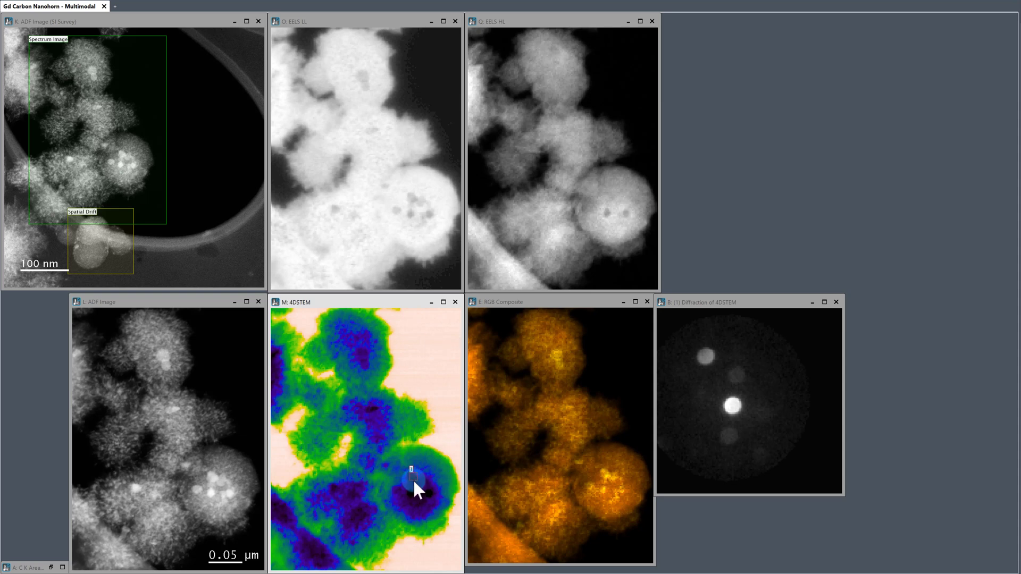
Probe the lower-right particle from the RGB Composite, moving the linked point until a Bragg spot appears
{"action": "left_click", "coordinate": [611, 462]}
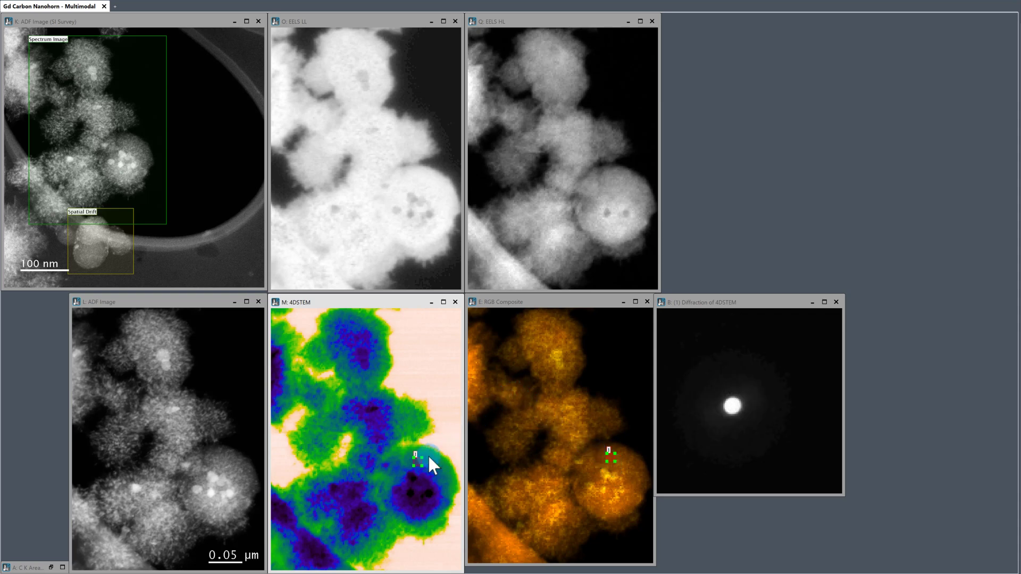
{"action": "mouse_move", "coordinate": [418, 464]}
{"action": "left_mouse_down"}
{"action": "mouse_move", "coordinate": [417, 481]}
{"action": "mouse_move", "coordinate": [402, 470]}
{"action": "left_mouse_up"}
{"action": "left_click_drag", "start_coordinate": [597, 466], "coordinate": [607, 477]}
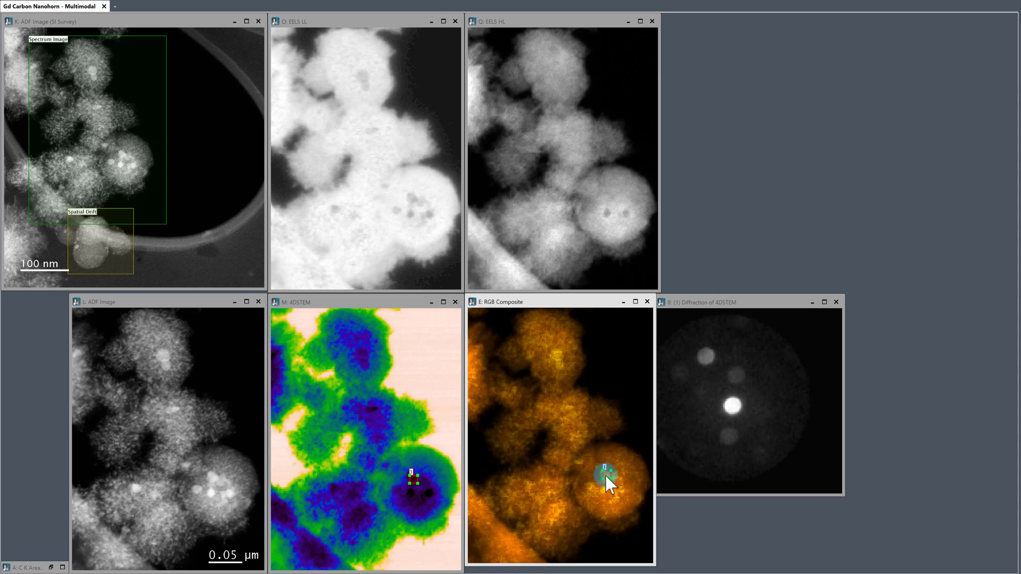
{"action": "mouse_move", "coordinate": [608, 480]}
{"action": "left_mouse_down"}
{"action": "mouse_move", "coordinate": [605, 493]}
{"action": "mouse_move", "coordinate": [623, 494]}
{"action": "mouse_move", "coordinate": [609, 485]}
{"action": "left_mouse_up"}
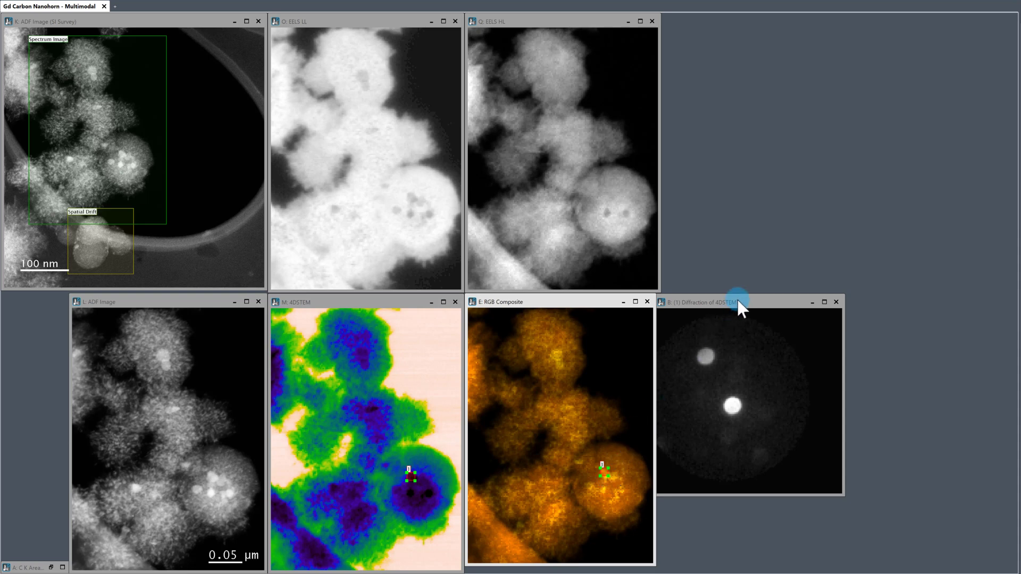
{"action": "left_click_drag", "start_coordinate": [740, 305], "coordinate": [740, 303]}
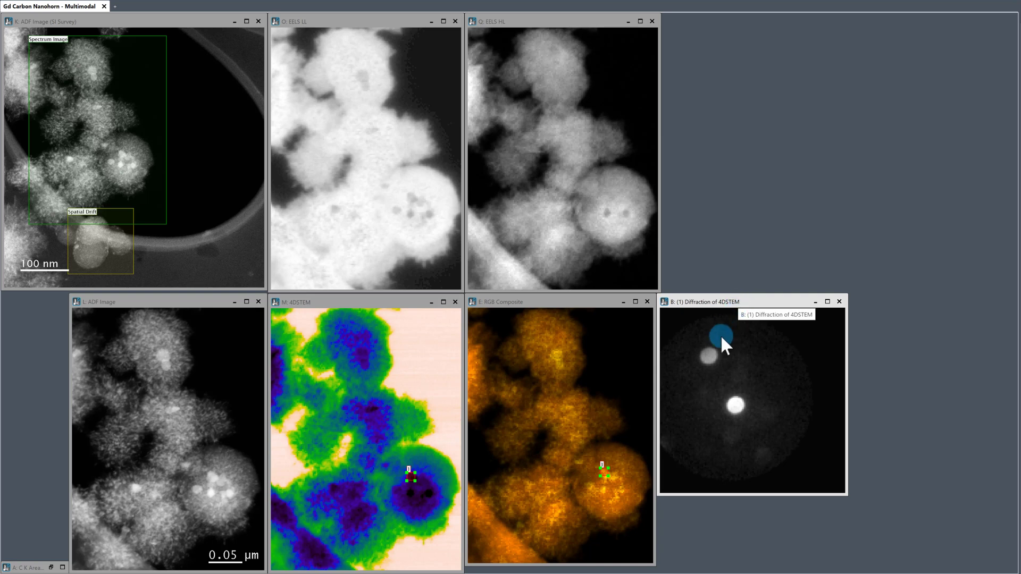
Circle the upper-left diffraction spot and create a Signal (Dynamic) integral map from it
{"action": "right_click", "coordinate": [712, 354]}
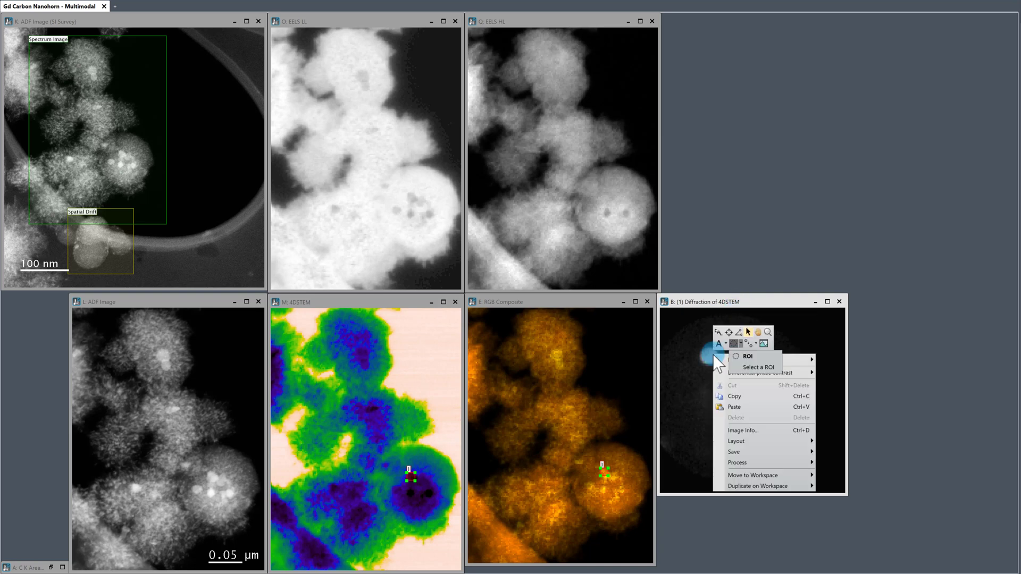
{"action": "left_click", "coordinate": [733, 344]}
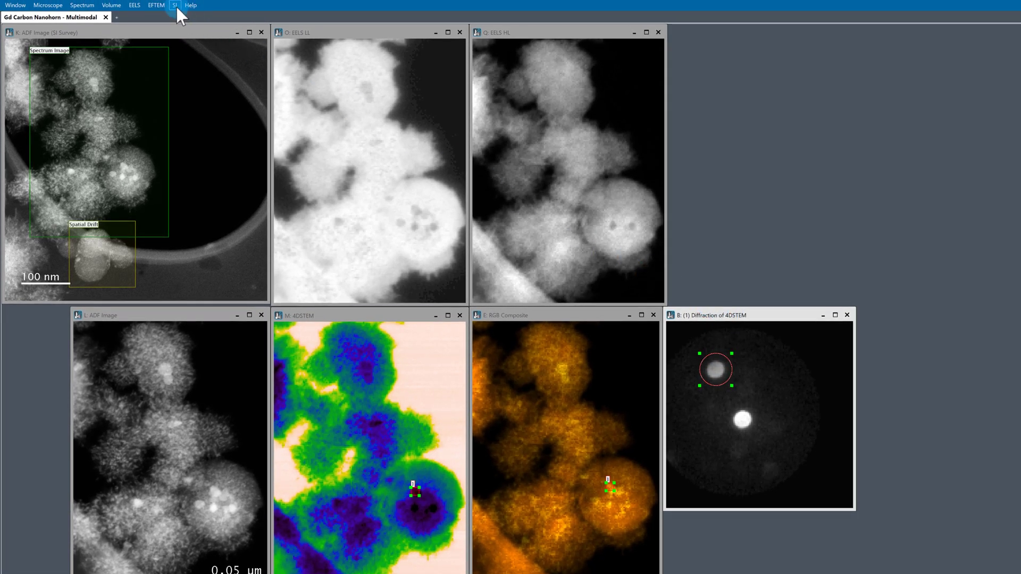
{"action": "left_click", "coordinate": [175, 5]}
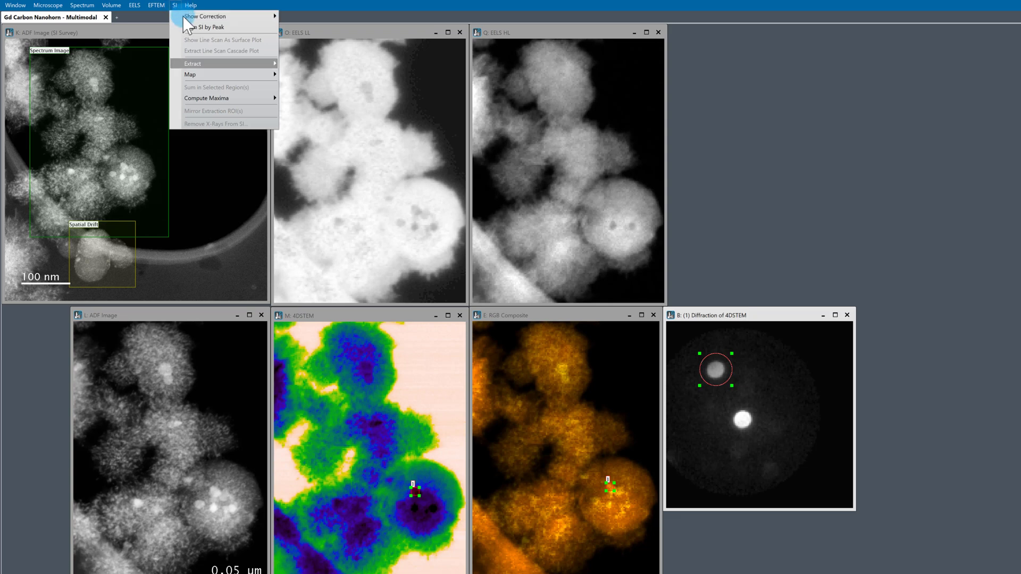
{"action": "mouse_move", "coordinate": [221, 72]}
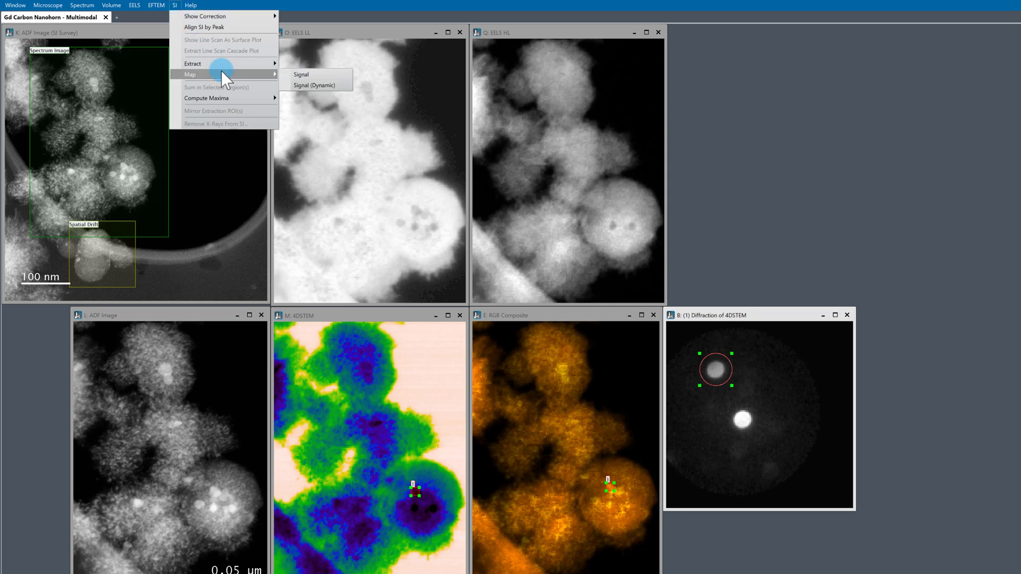
{"action": "left_click", "coordinate": [318, 86]}
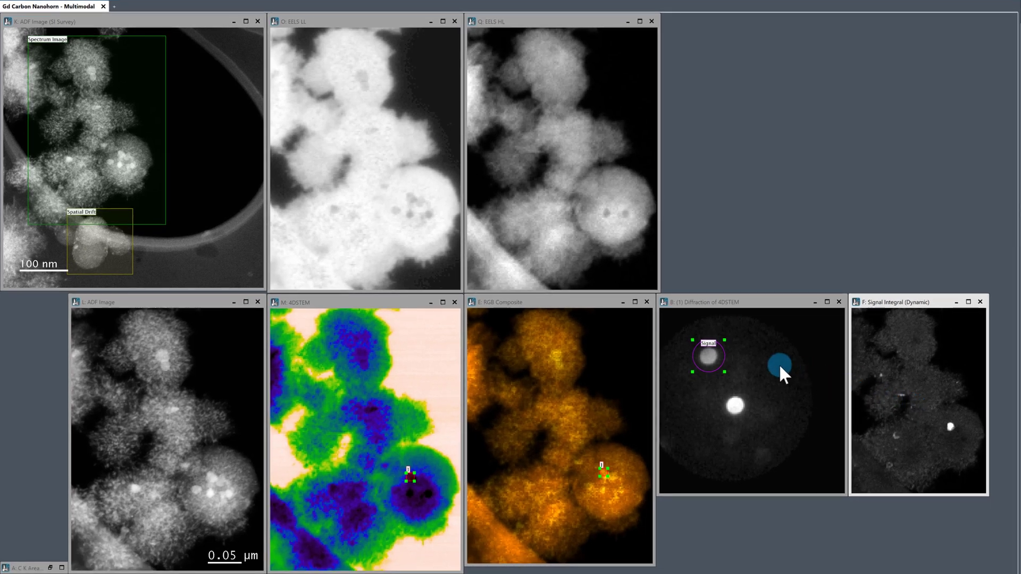
Make a small copy of the circled diffraction pattern and place it at the top right
{"action": "left_click", "coordinate": [740, 352]}
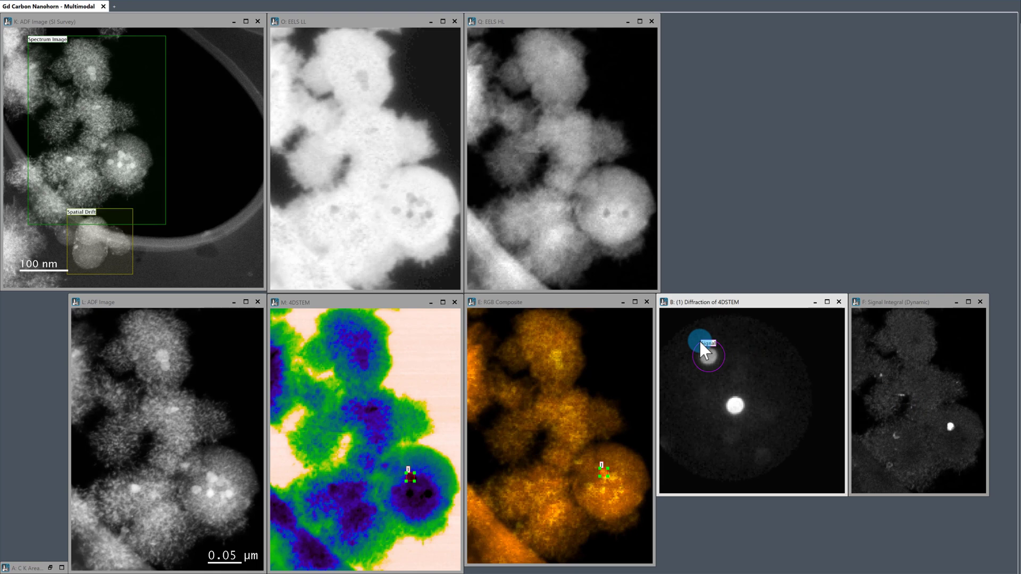
{"action": "left_click", "coordinate": [738, 304]}
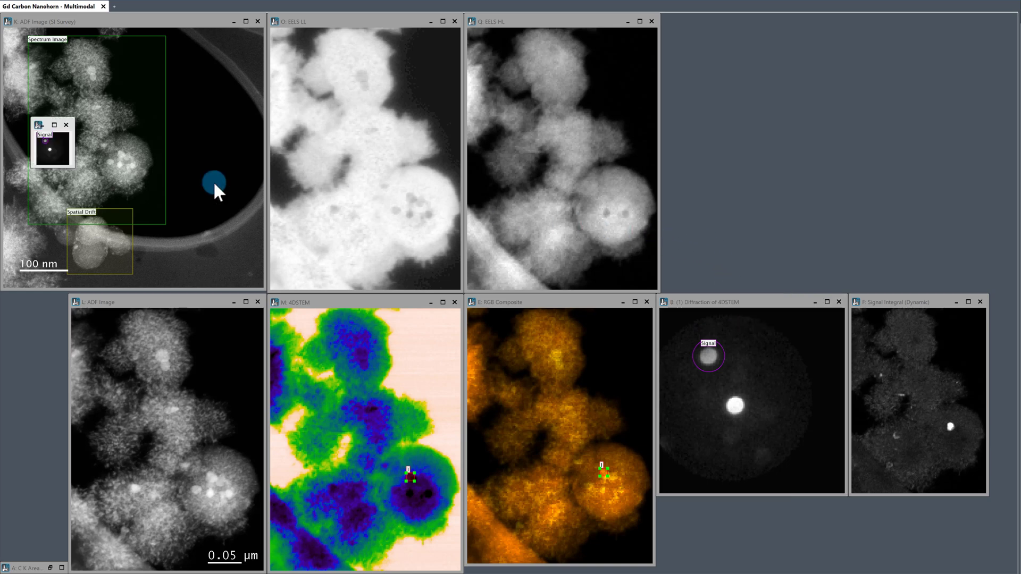
{"action": "left_click_drag", "start_coordinate": [73, 166], "coordinate": [131, 227]}
{"action": "left_click_drag", "start_coordinate": [75, 125], "coordinate": [708, 27]}
{"action": "left_click_drag", "start_coordinate": [759, 122], "coordinate": [737, 100]}
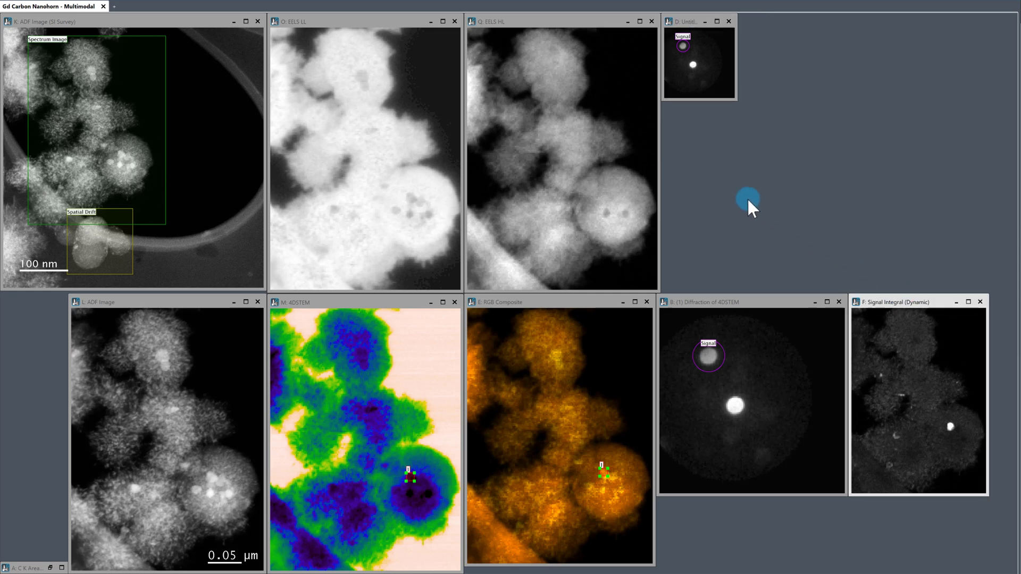
Duplicate the Signal Integral map and shrink the copy into a thumbnail at the top right
{"action": "key", "text": "ctrl+d"}
{"action": "left_click_drag", "start_coordinate": [80, 198], "coordinate": [114, 246]}
{"action": "left_click_drag", "start_coordinate": [70, 139], "coordinate": [772, 15]}
{"action": "left_click_drag", "start_coordinate": [814, 127], "coordinate": [791, 100]}
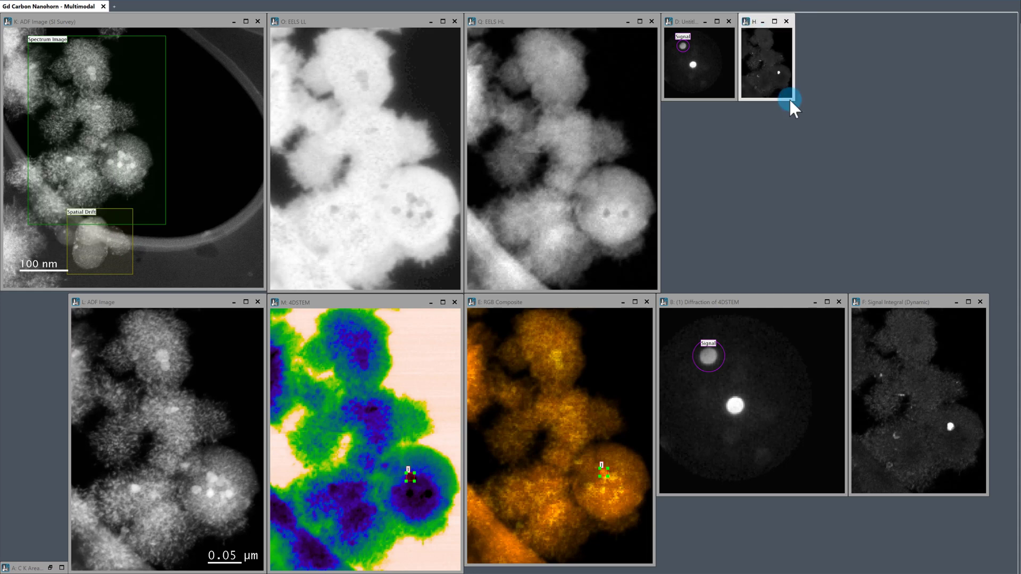
Move the probe point down in the particle and the Signal circle onto the left diffraction spot
{"action": "left_click", "coordinate": [590, 308]}
{"action": "left_click_drag", "start_coordinate": [605, 479], "coordinate": [601, 492]}
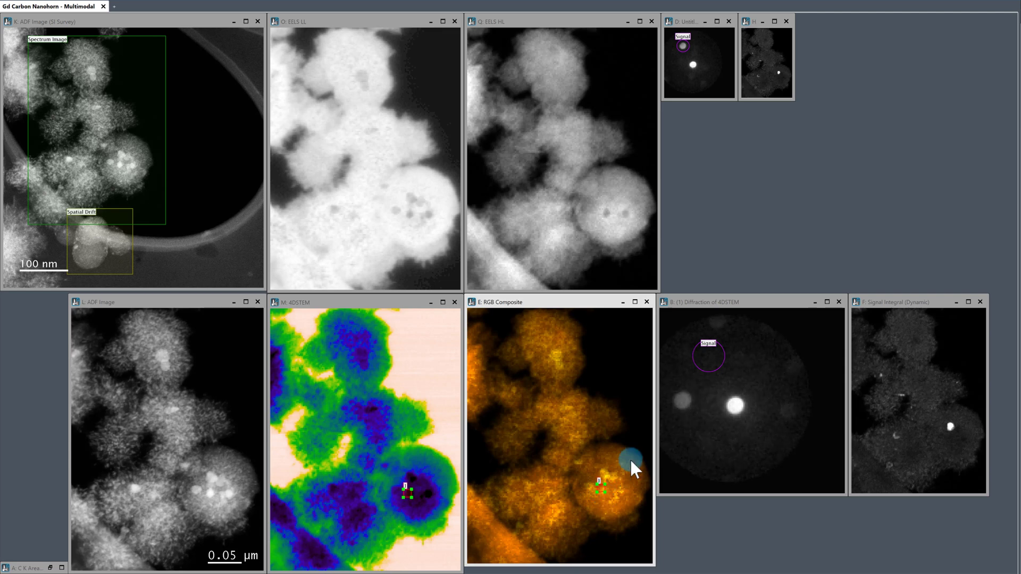
{"action": "left_click_drag", "start_coordinate": [709, 372], "coordinate": [685, 413]}
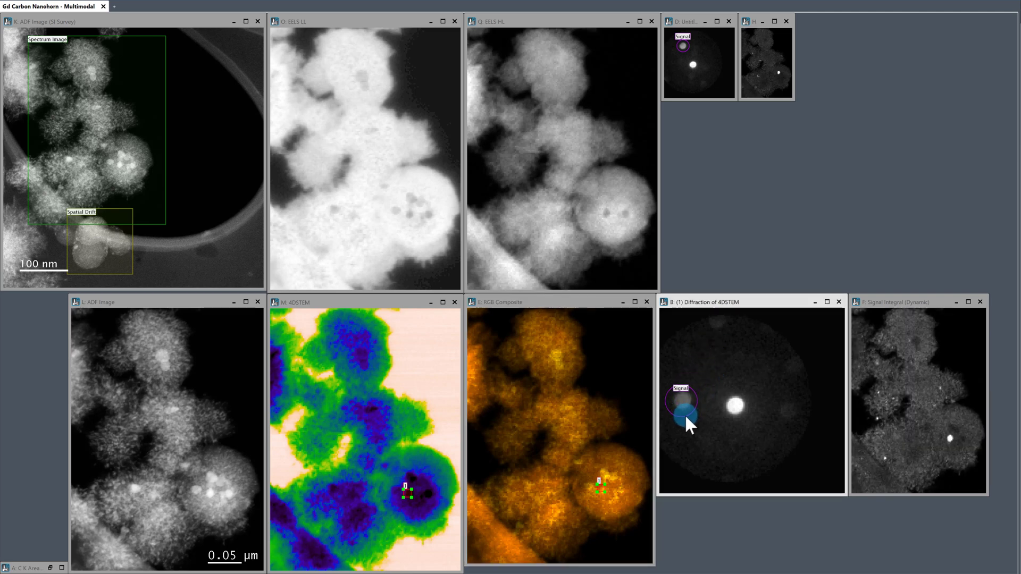
Duplicate the updated Signal Integral map and shrink the copy beside the earlier thumbnails
{"action": "left_click", "coordinate": [925, 300]}
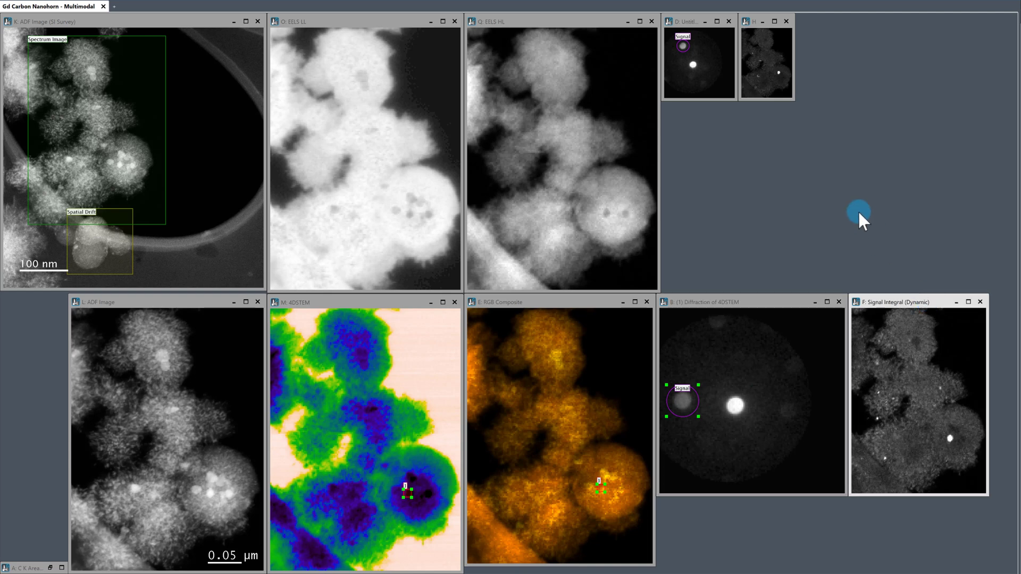
{"action": "key", "text": "ctrl+d"}
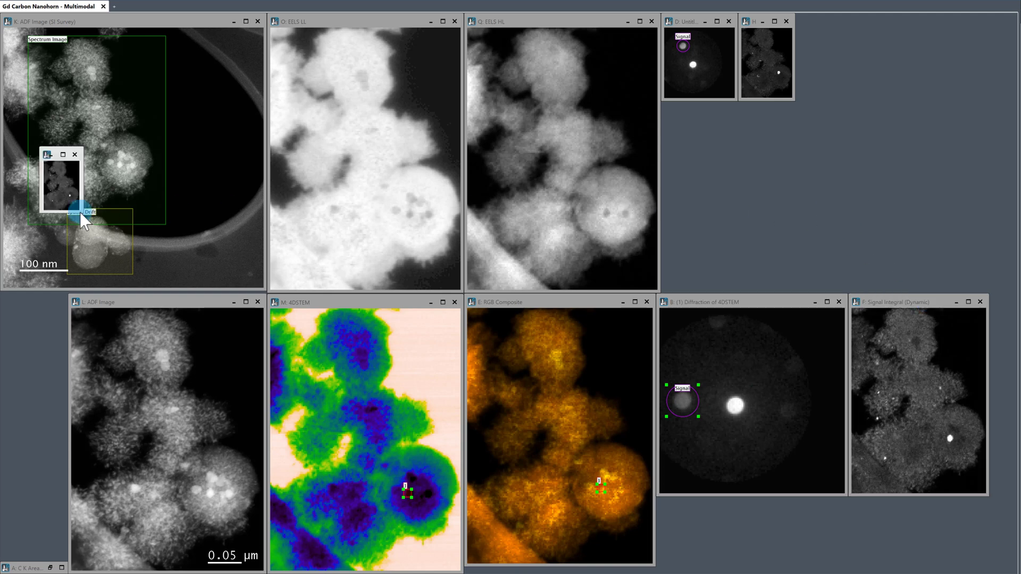
{"action": "left_click_drag", "start_coordinate": [81, 216], "coordinate": [119, 264]}
{"action": "left_click_drag", "start_coordinate": [93, 156], "coordinate": [774, 110]}
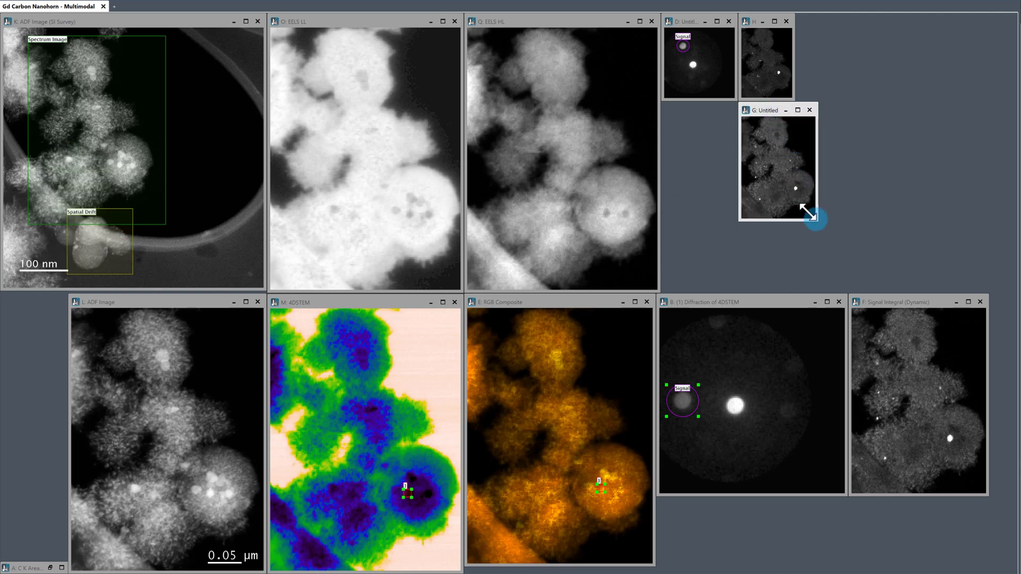
{"action": "left_click_drag", "start_coordinate": [816, 218], "coordinate": [794, 188]}
Copy the diffraction pattern, dismiss the ROI error, and tile the small copy beside the others
{"action": "left_click", "coordinate": [740, 298]}
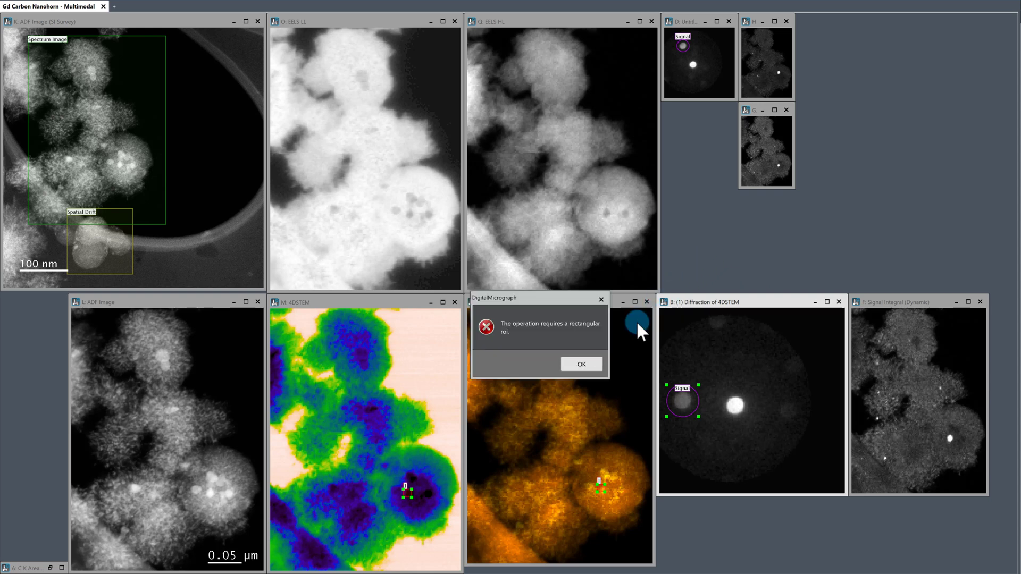
{"action": "left_click", "coordinate": [588, 366]}
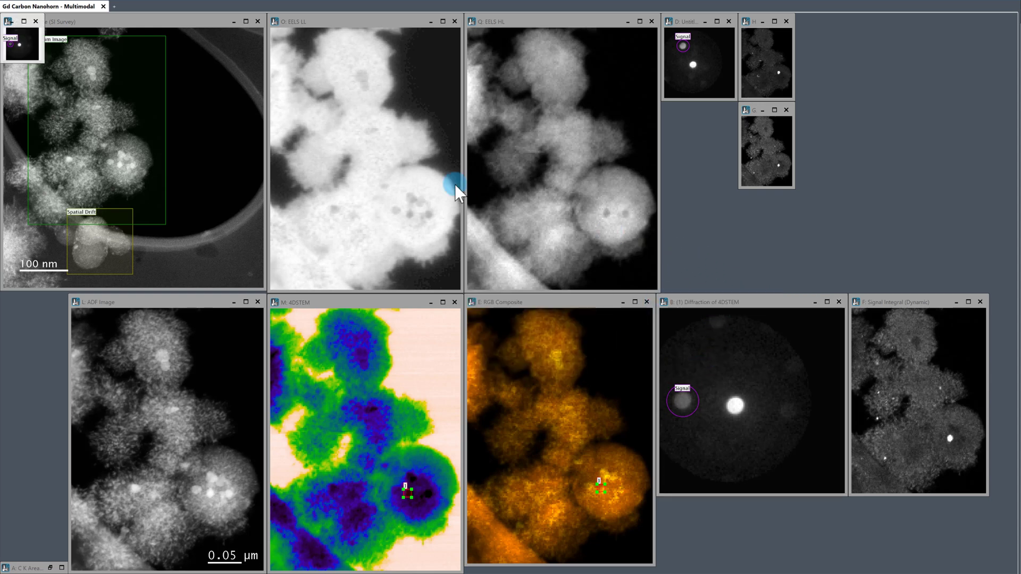
{"action": "left_click_drag", "start_coordinate": [43, 62], "coordinate": [98, 125]}
{"action": "left_click_drag", "start_coordinate": [36, 22], "coordinate": [695, 111]}
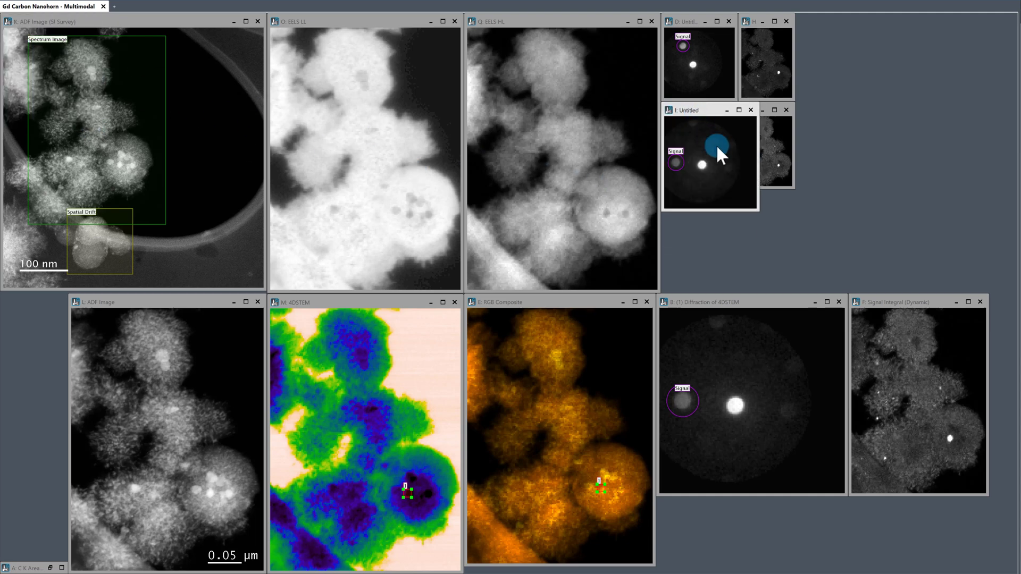
{"action": "left_click_drag", "start_coordinate": [750, 204], "coordinate": [738, 189]}
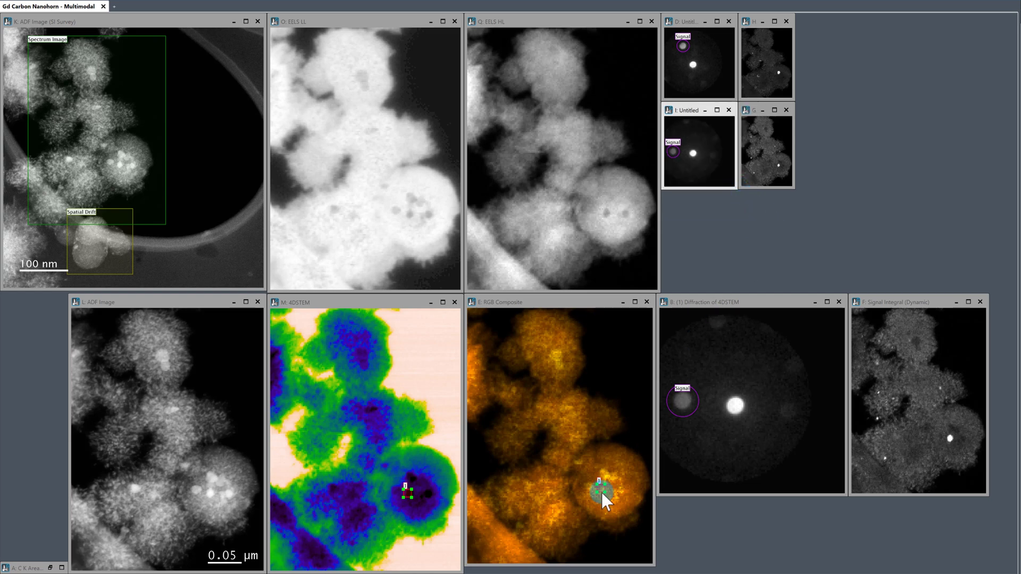
Move the Signal circle onto the right-hand spot and store a small copy of the new signal map
{"action": "mouse_move", "coordinate": [601, 493]}
{"action": "left_mouse_down"}
{"action": "mouse_move", "coordinate": [615, 503]}
{"action": "mouse_move", "coordinate": [621, 493]}
{"action": "left_mouse_up"}
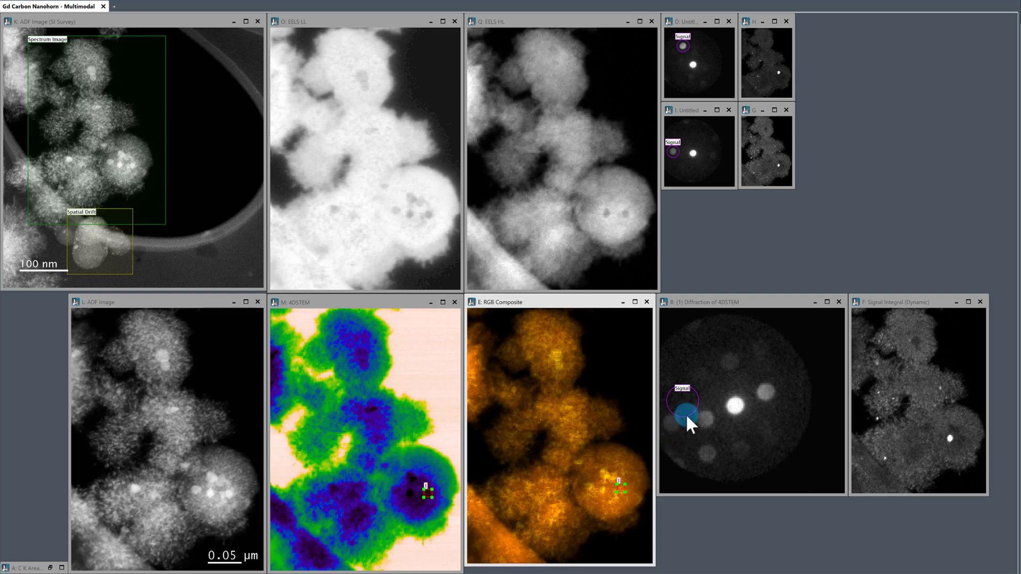
{"action": "left_click_drag", "start_coordinate": [686, 415], "coordinate": [771, 407]}
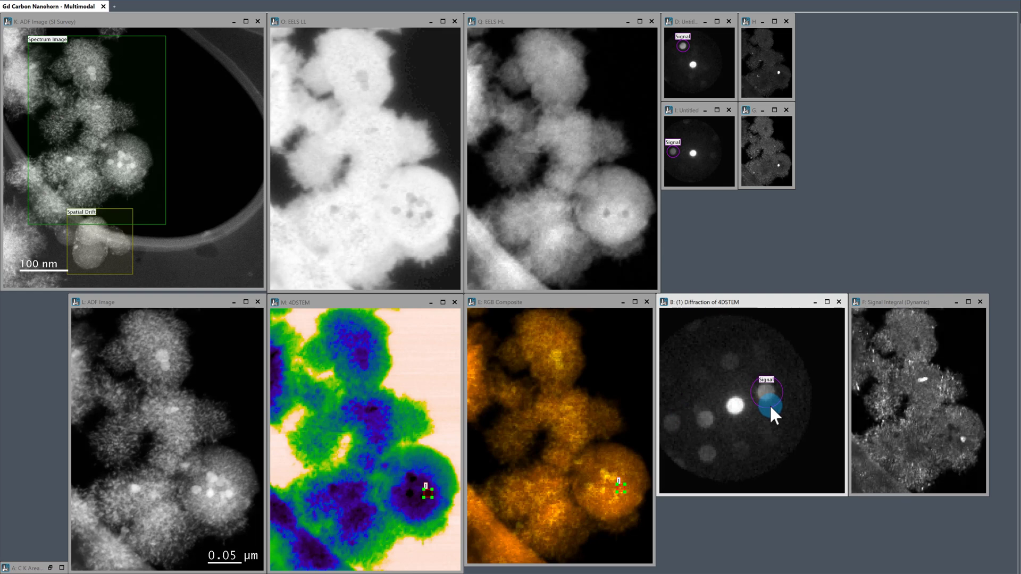
{"action": "left_click", "coordinate": [930, 301]}
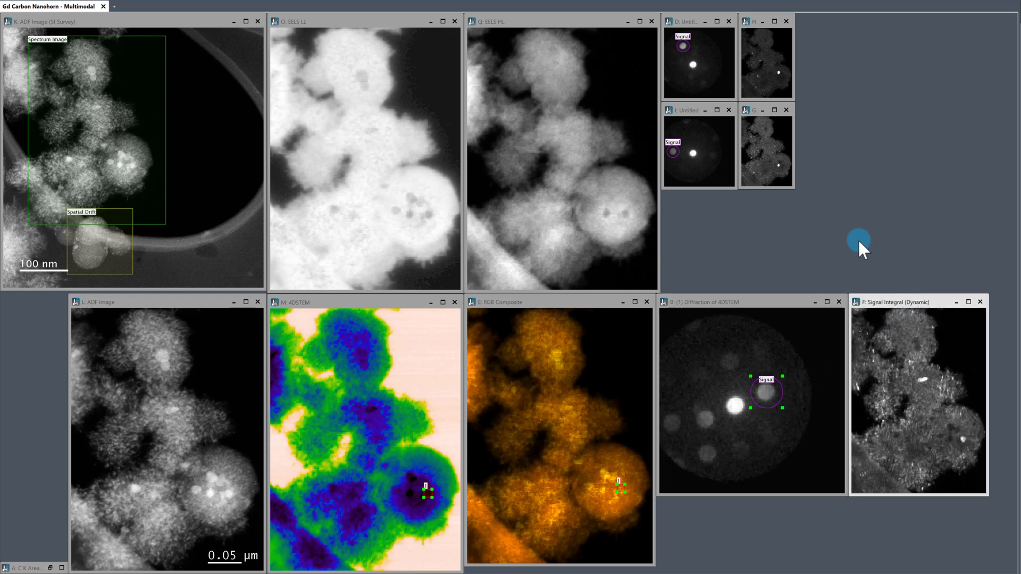
{"action": "key", "text": "ctrl+d"}
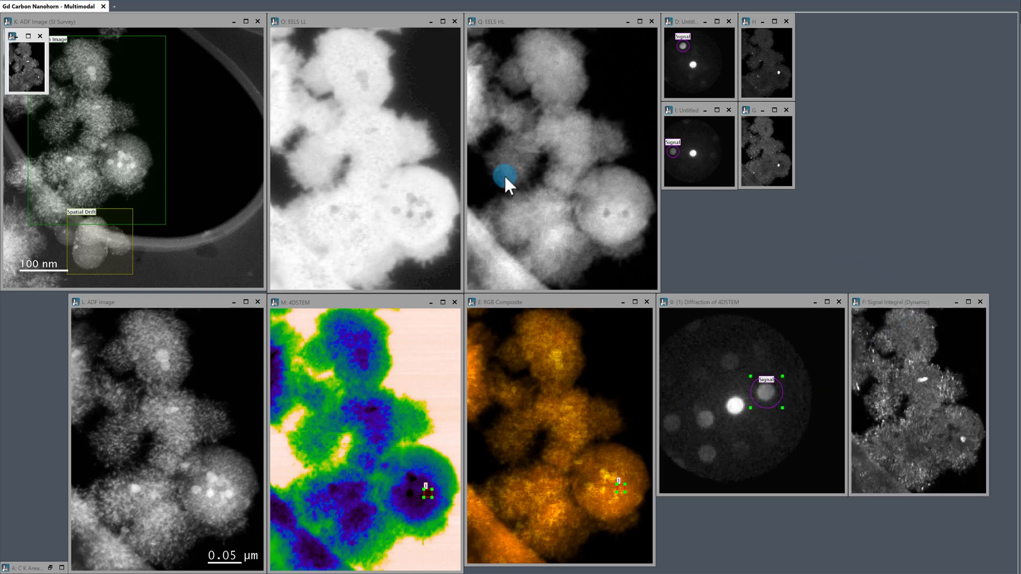
{"action": "left_click_drag", "start_coordinate": [46, 90], "coordinate": [71, 119]}
{"action": "left_click_drag", "start_coordinate": [25, 36], "coordinate": [760, 198]}
{"action": "left_click_drag", "start_coordinate": [790, 273], "coordinate": [785, 268]}
Copy the diffraction pattern despite the ROI error and place it below the earlier copy
{"action": "left_click_drag", "start_coordinate": [754, 305], "coordinate": [822, 253]}
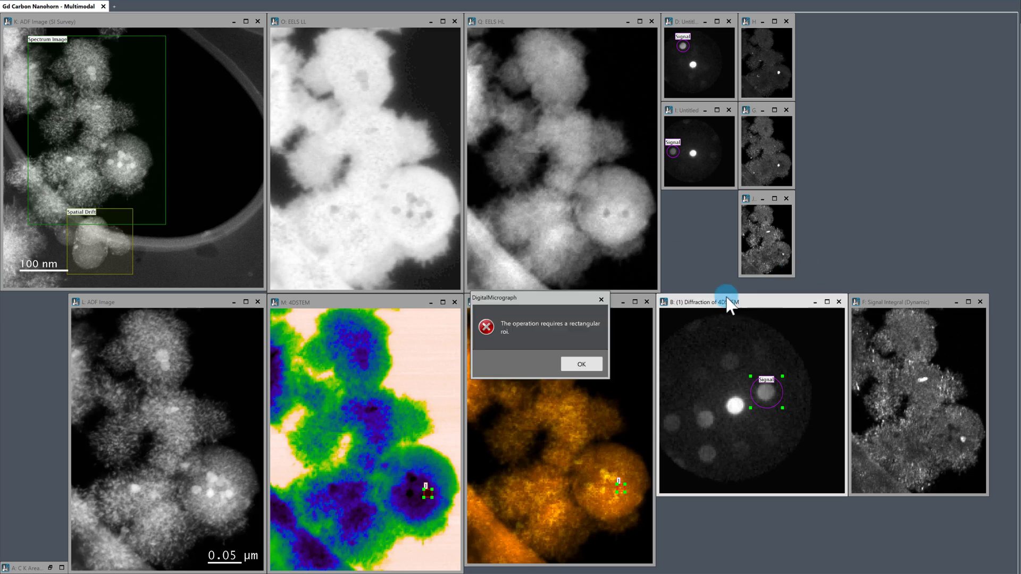
{"action": "left_click", "coordinate": [582, 364]}
{"action": "left_click_drag", "start_coordinate": [711, 336], "coordinate": [828, 205]}
{"action": "left_click_drag", "start_coordinate": [51, 92], "coordinate": [109, 154]}
{"action": "left_click_drag", "start_coordinate": [50, 52], "coordinate": [703, 198]}
{"action": "left_click_drag", "start_coordinate": [759, 292], "coordinate": [737, 276]}
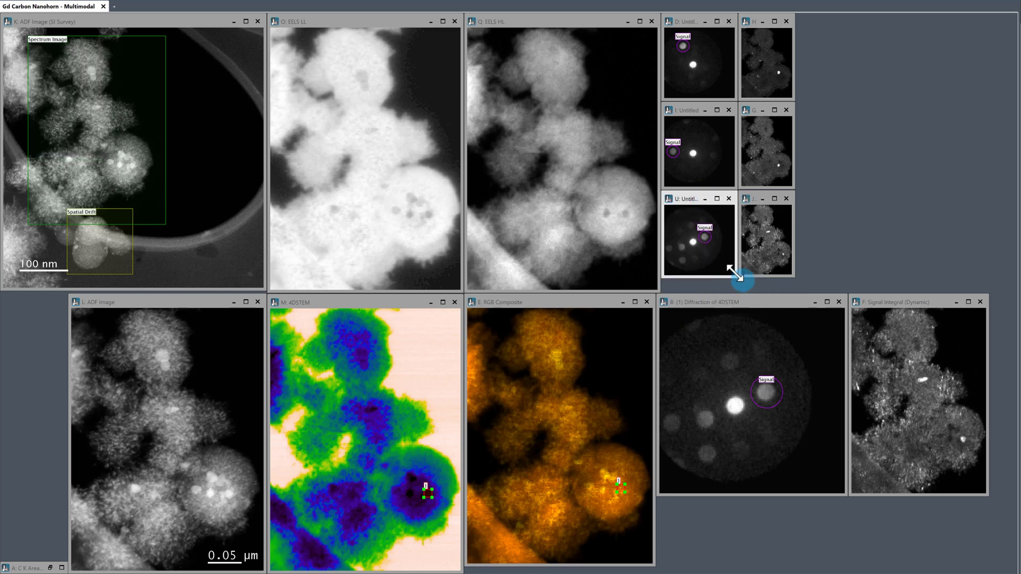
Minimize the live diffraction and integral windows and make a first, cancelled ColorMix attempt
{"action": "left_click", "coordinate": [812, 303]}
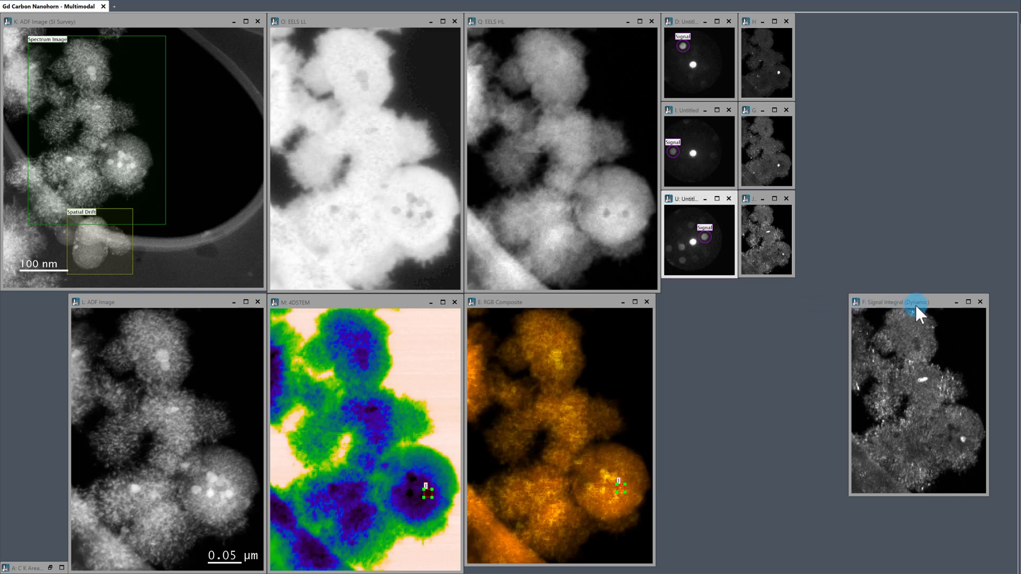
{"action": "left_click", "coordinate": [956, 302]}
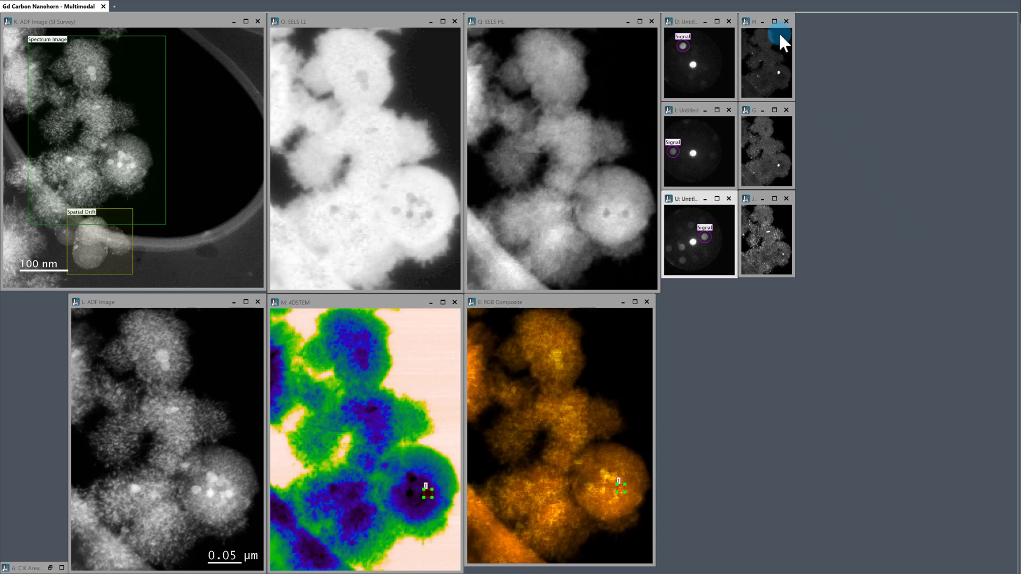
{"action": "left_click", "coordinate": [768, 57]}
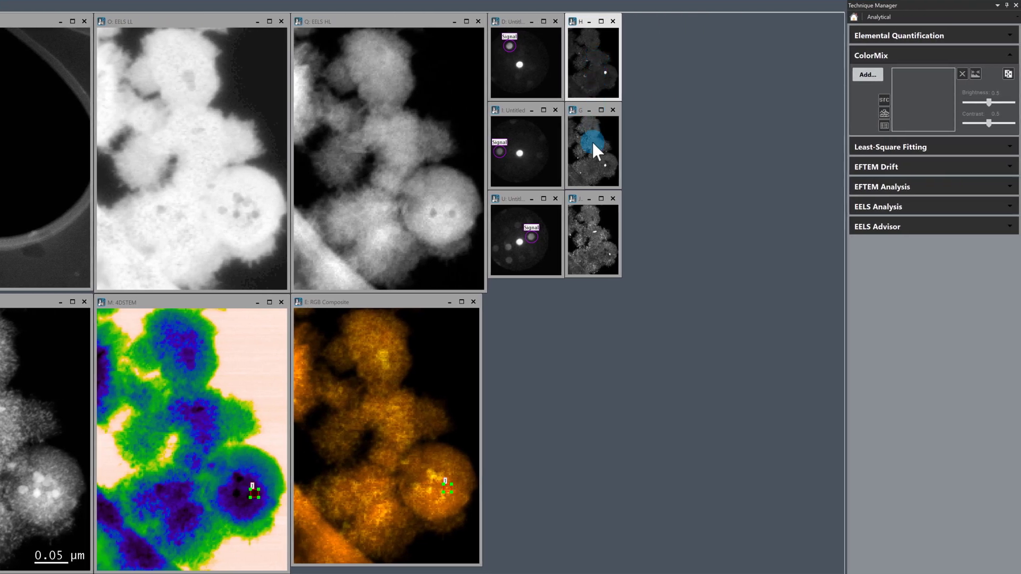
{"action": "left_click", "coordinate": [602, 219]}
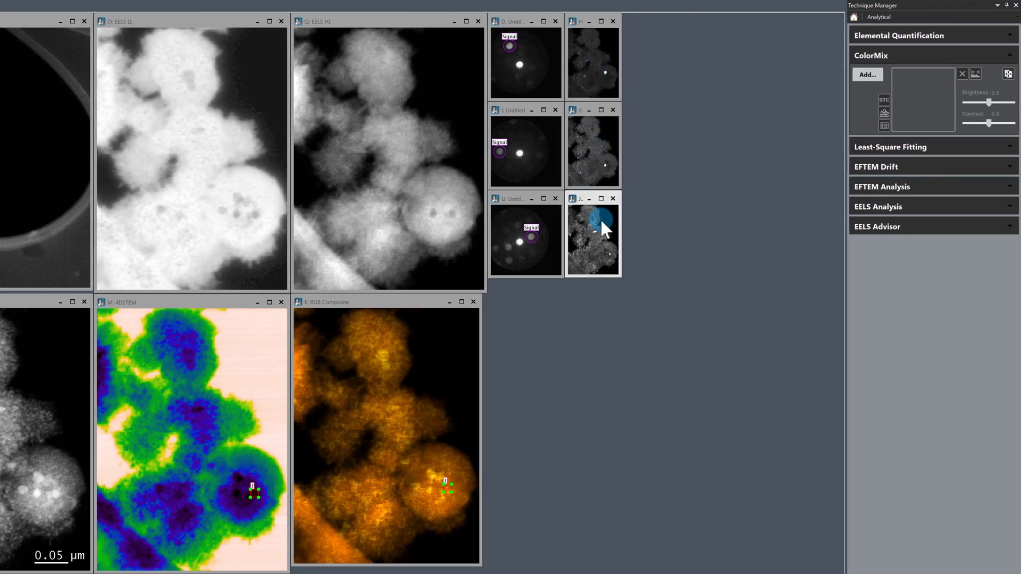
{"action": "left_click", "coordinate": [868, 74]}
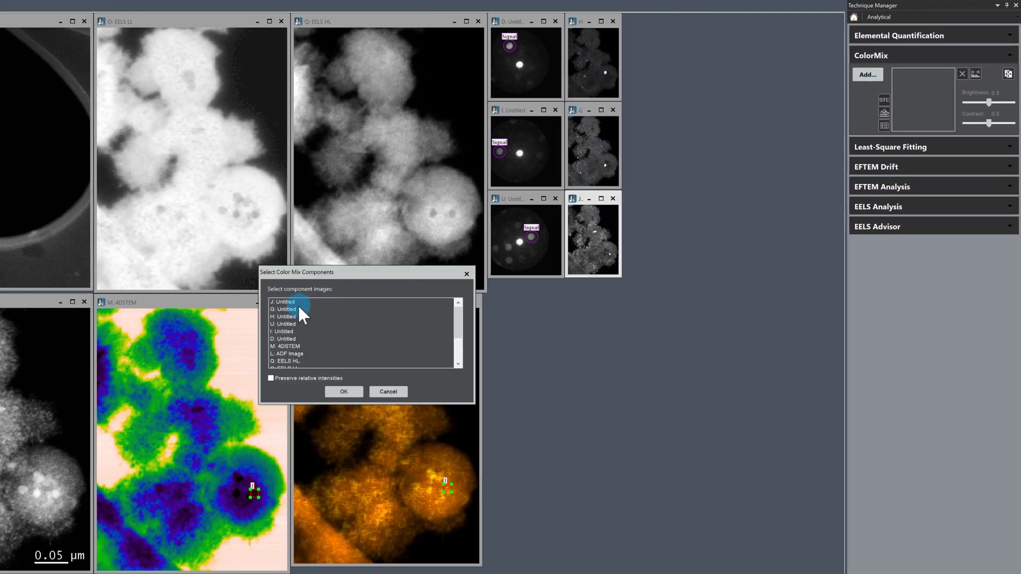
{"action": "left_click", "coordinate": [298, 309]}
{"action": "left_click", "coordinate": [307, 309]}
{"action": "left_click", "coordinate": [389, 392]}
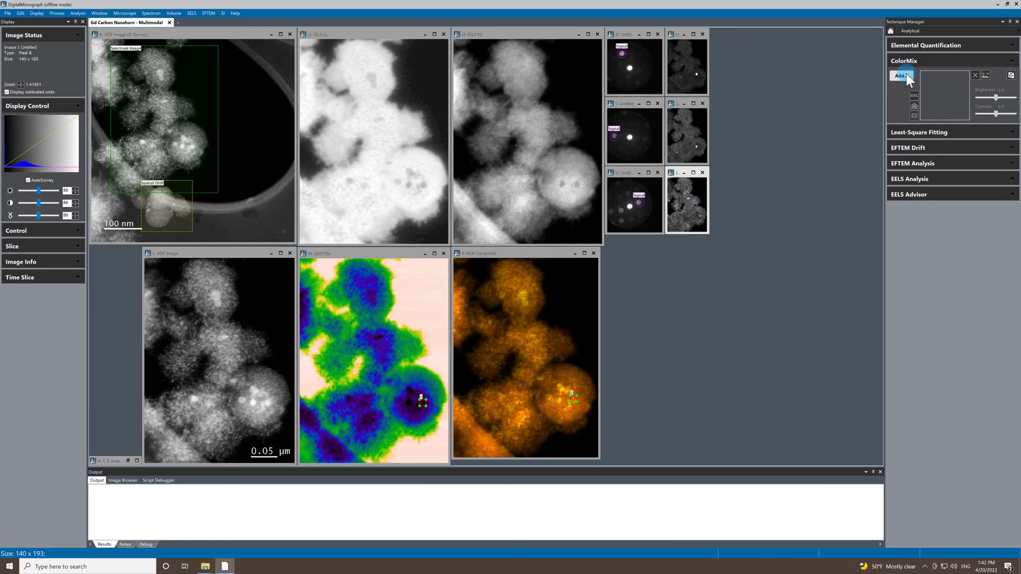
Combine signal maps J, G and H into an RGB composite and move it right
{"action": "left_click", "coordinate": [907, 74]}
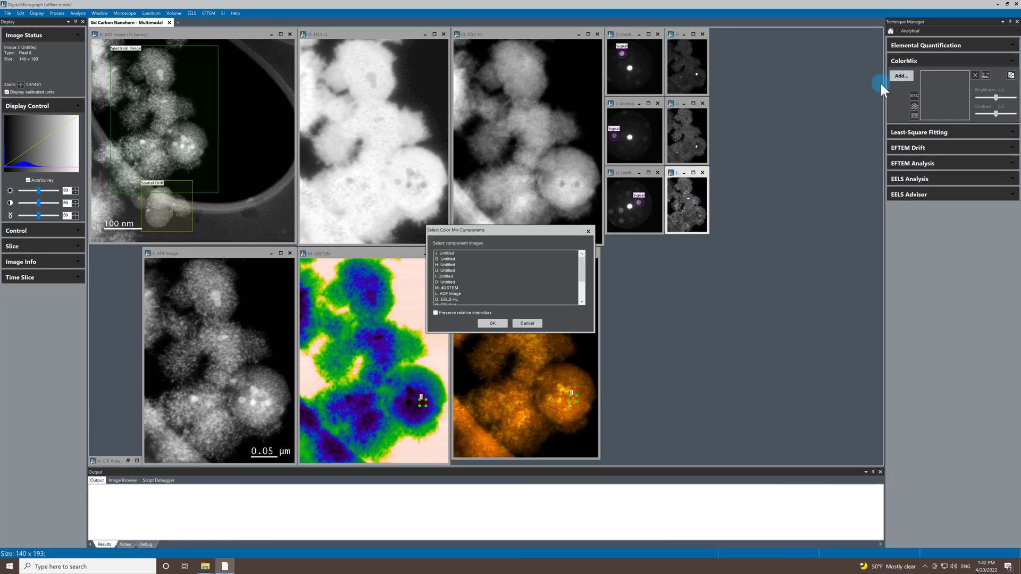
{"action": "left_click", "coordinate": [448, 254]}
{"action": "left_click", "coordinate": [447, 260], "text": "ctrl"}
{"action": "left_click", "coordinate": [446, 265], "text": "ctrl"}
{"action": "left_click", "coordinate": [492, 323]}
{"action": "left_click_drag", "start_coordinate": [155, 37], "coordinate": [769, 242]}
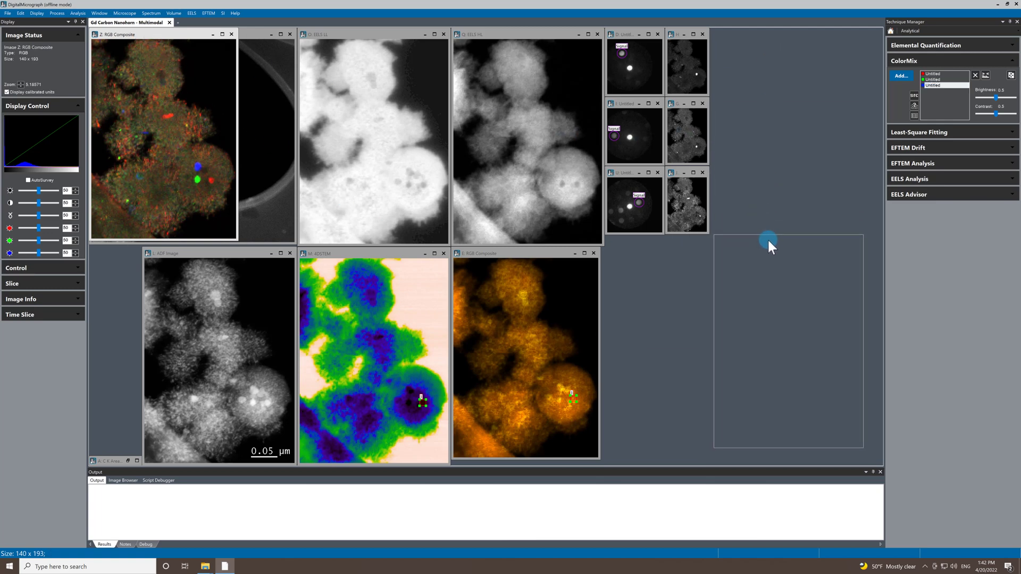
Combine diffraction snapshots U, I and D into an RGB composite and move it right
{"action": "left_click_drag", "start_coordinate": [768, 240], "coordinate": [769, 241]}
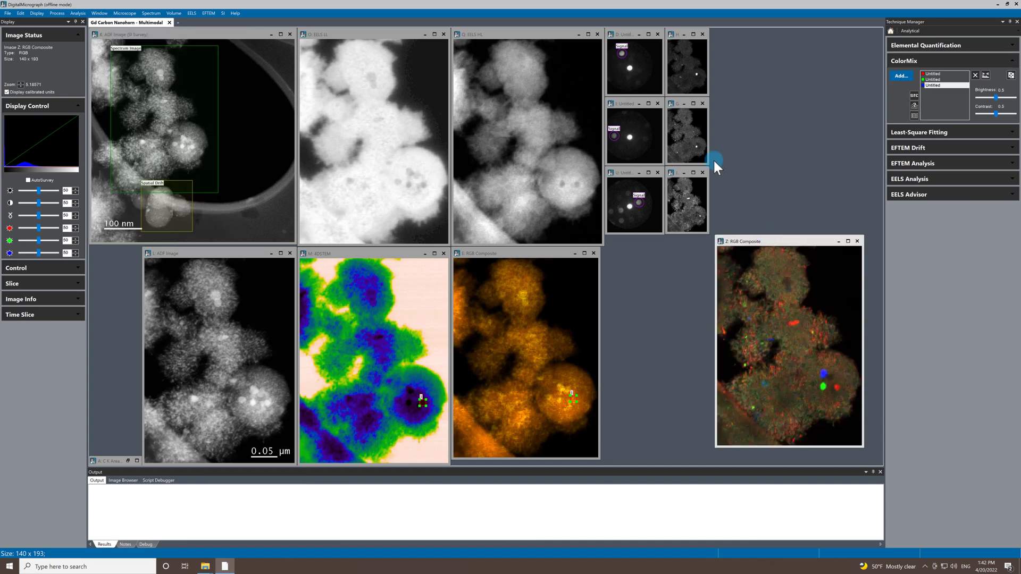
{"action": "left_click", "coordinate": [628, 37]}
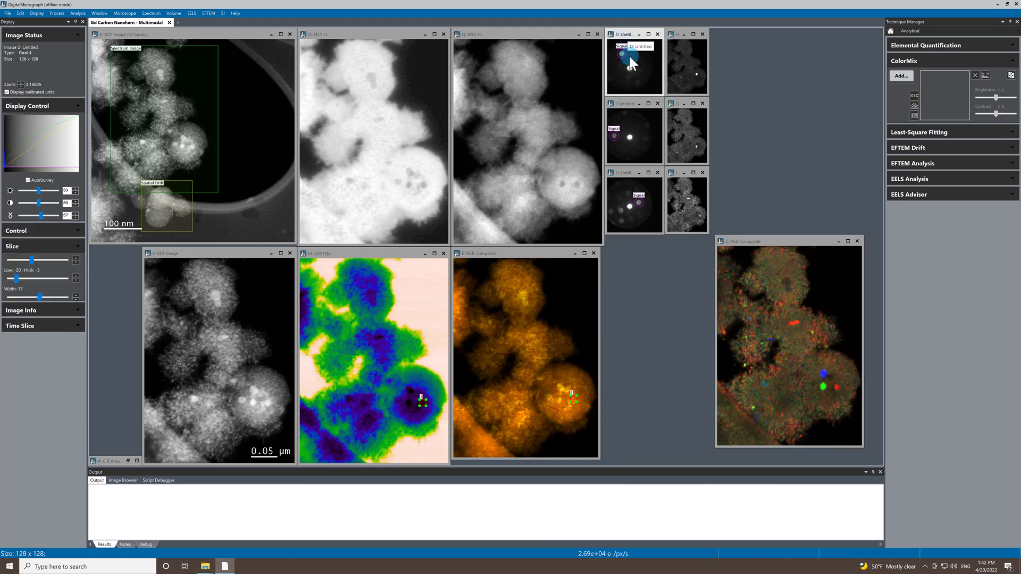
{"action": "left_click", "coordinate": [637, 121]}
{"action": "left_click", "coordinate": [643, 181]}
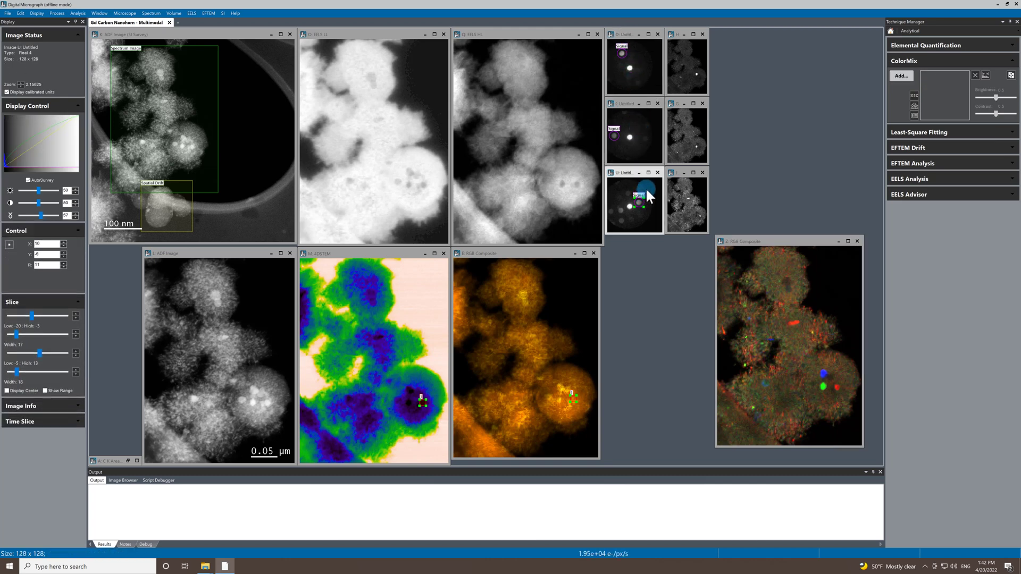
{"action": "left_click", "coordinate": [742, 148]}
{"action": "left_click", "coordinate": [901, 76]}
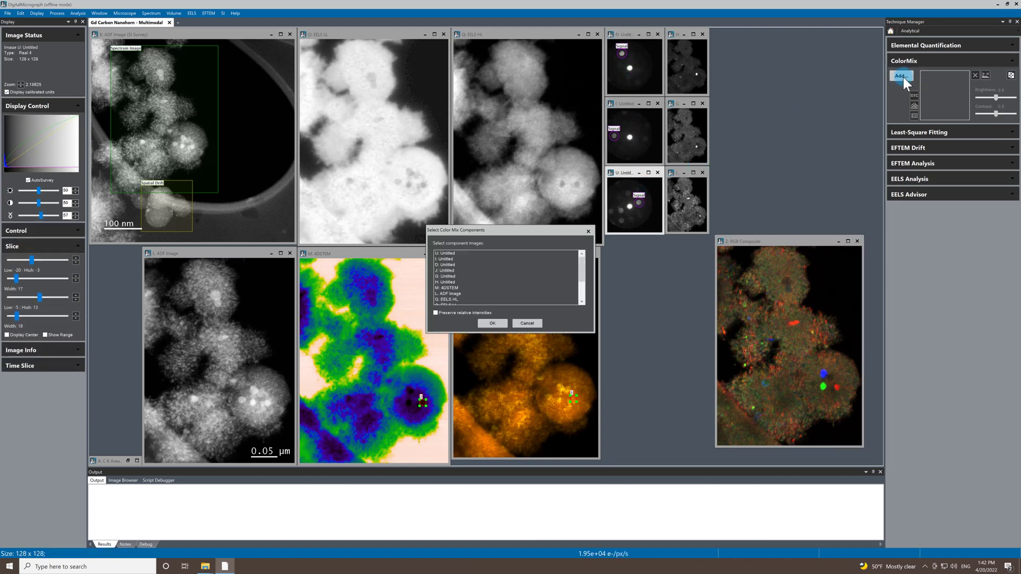
{"action": "left_click_drag", "start_coordinate": [455, 252], "coordinate": [450, 264]}
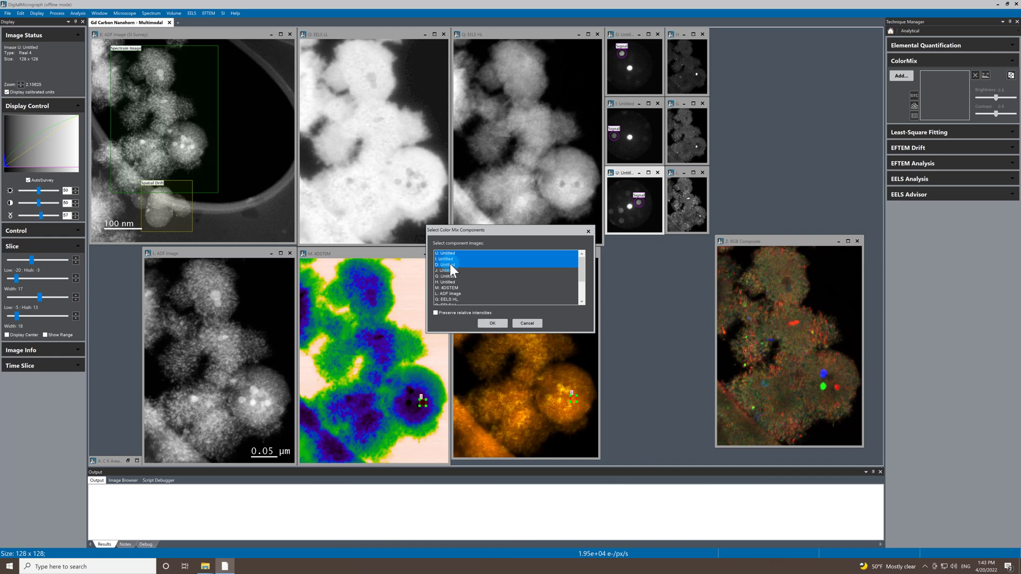
{"action": "left_click", "coordinate": [493, 323]}
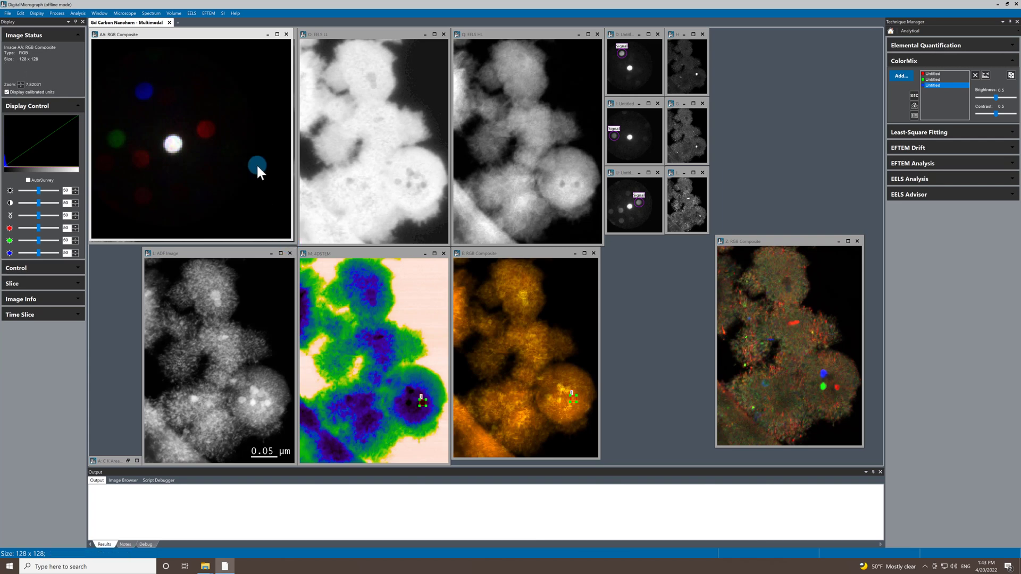
{"action": "left_click_drag", "start_coordinate": [246, 141], "coordinate": [626, 244]}
Minimize the untitled snapshot windows D, I, U, J, G and H
{"action": "left_click", "coordinate": [639, 34]}
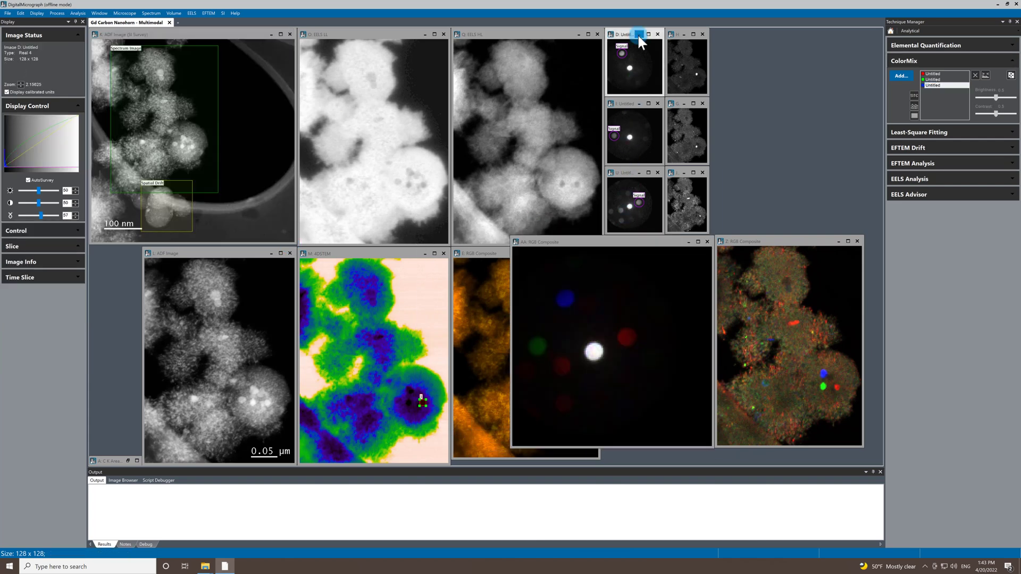
{"action": "left_click", "coordinate": [640, 103]}
{"action": "left_click", "coordinate": [639, 173]}
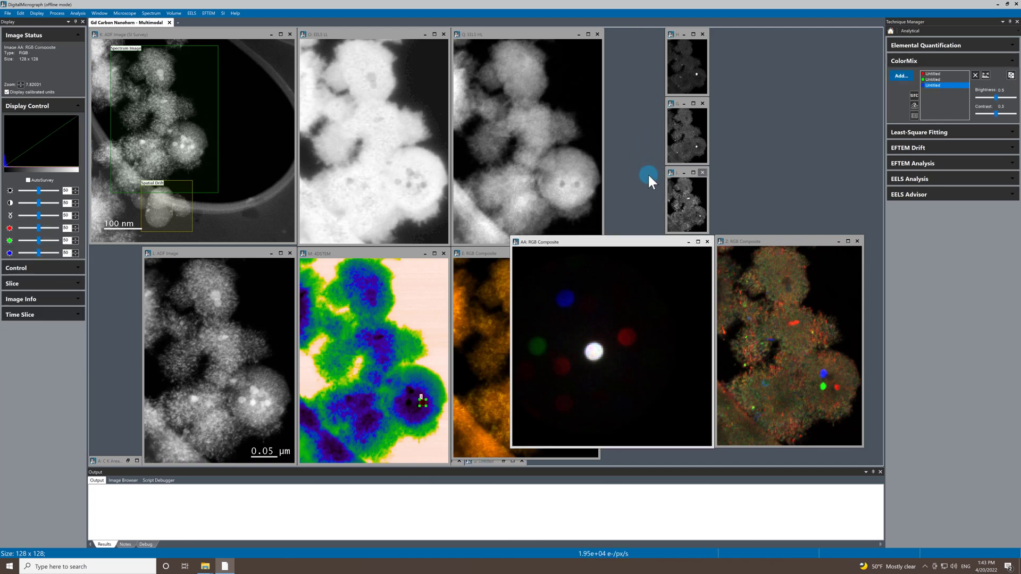
{"action": "left_click", "coordinate": [685, 173]}
{"action": "left_click", "coordinate": [685, 143]}
{"action": "left_click", "coordinate": [684, 104]}
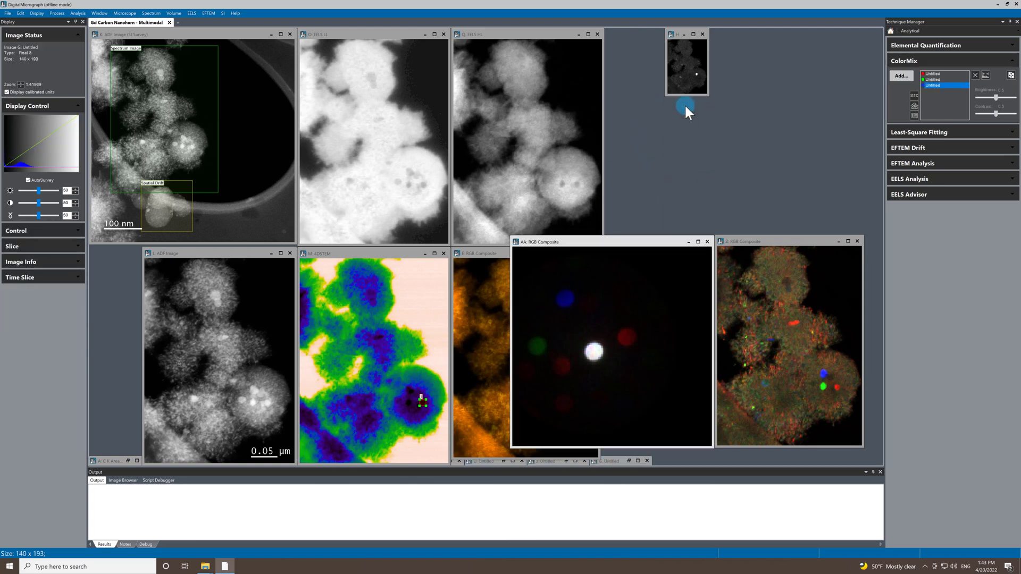
{"action": "left_click", "coordinate": [684, 34]}
Drag the AA RGB Composite window off the E composite
{"action": "left_click_drag", "start_coordinate": [617, 241], "coordinate": [507, 137]}
{"action": "left_click_drag", "start_coordinate": [776, 241], "coordinate": [668, 32]}
{"action": "left_click_drag", "start_coordinate": [536, 136], "coordinate": [707, 148]}
Shrink the AA RGB Composite and park it at the top right beside the Z composite
{"action": "left_click_drag", "start_coordinate": [776, 350], "coordinate": [682, 272]}
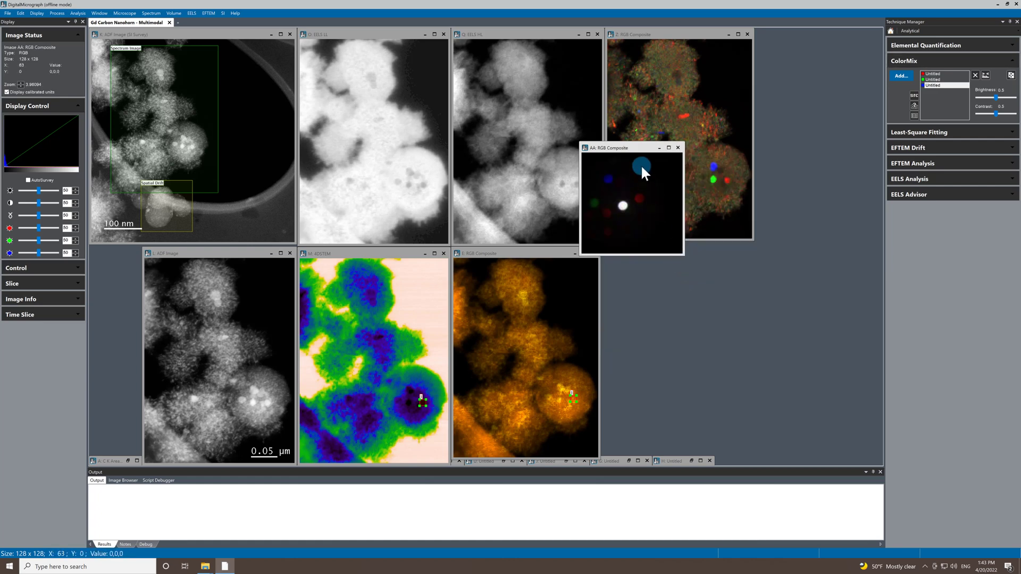
{"action": "left_click_drag", "start_coordinate": [637, 156], "coordinate": [805, 29]}
{"action": "left_click_drag", "start_coordinate": [857, 141], "coordinate": [880, 163]}
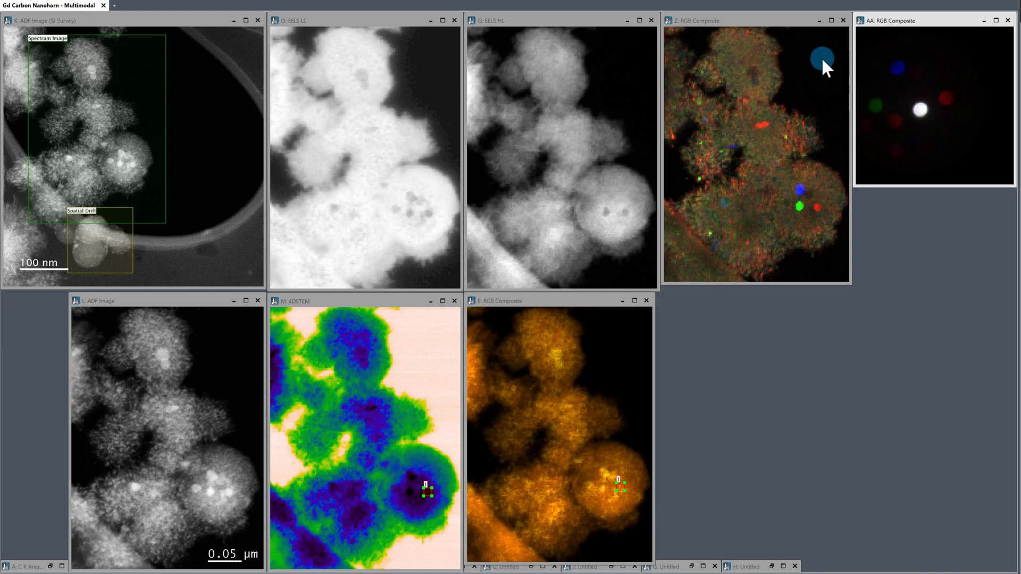
{"action": "left_click", "coordinate": [735, 21]}
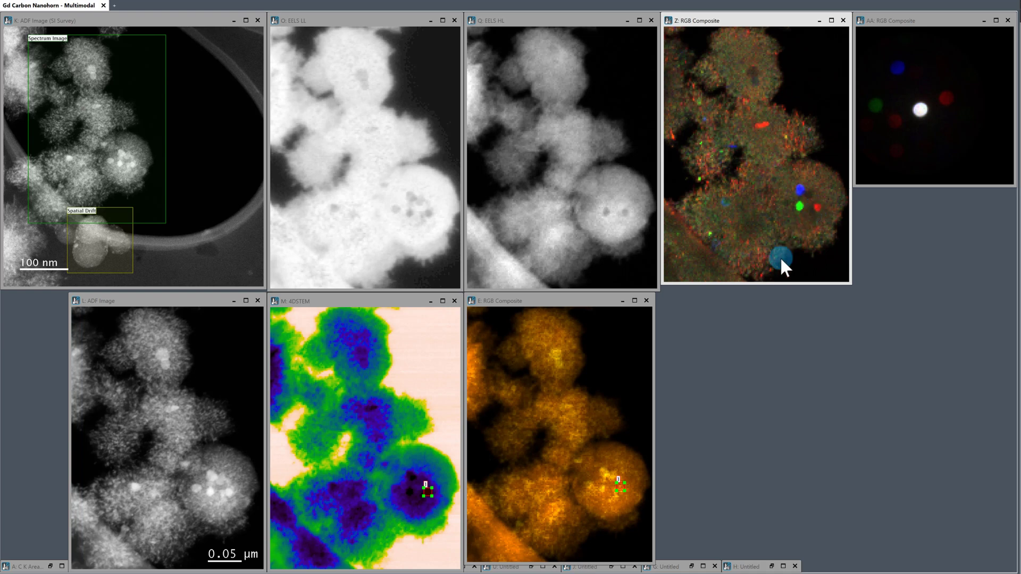
Move the picker up-left on the particle and zoom and pan Z onto the coloured particles
{"action": "mouse_move", "coordinate": [621, 489]}
{"action": "left_mouse_down"}
{"action": "mouse_move", "coordinate": [611, 478]}
{"action": "mouse_move", "coordinate": [800, 193]}
{"action": "left_mouse_up"}
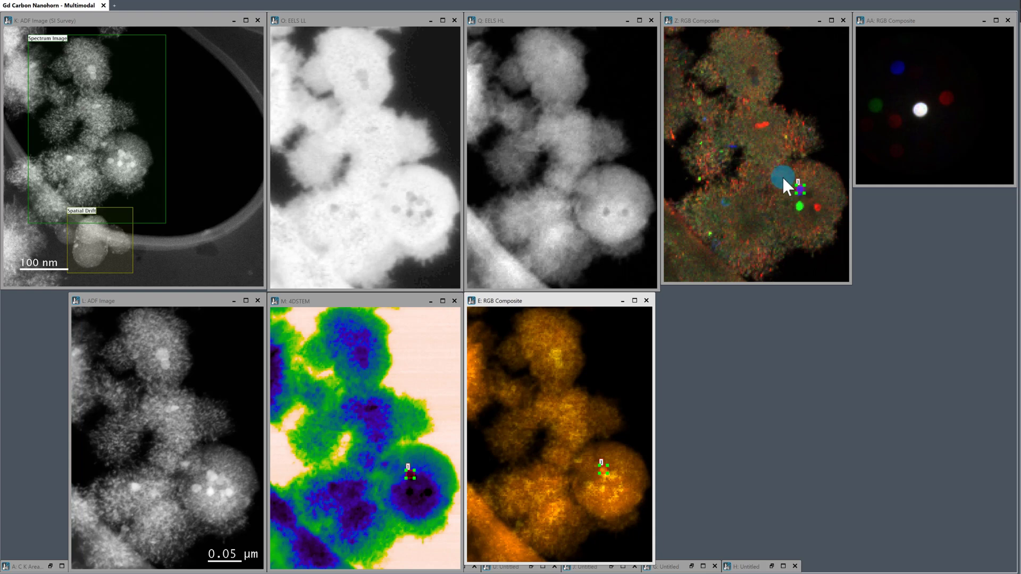
{"action": "left_click", "coordinate": [810, 177]}
{"action": "scroll", "coordinate": [828, 180], "scroll_direction": "up", "scroll_amount": 3}
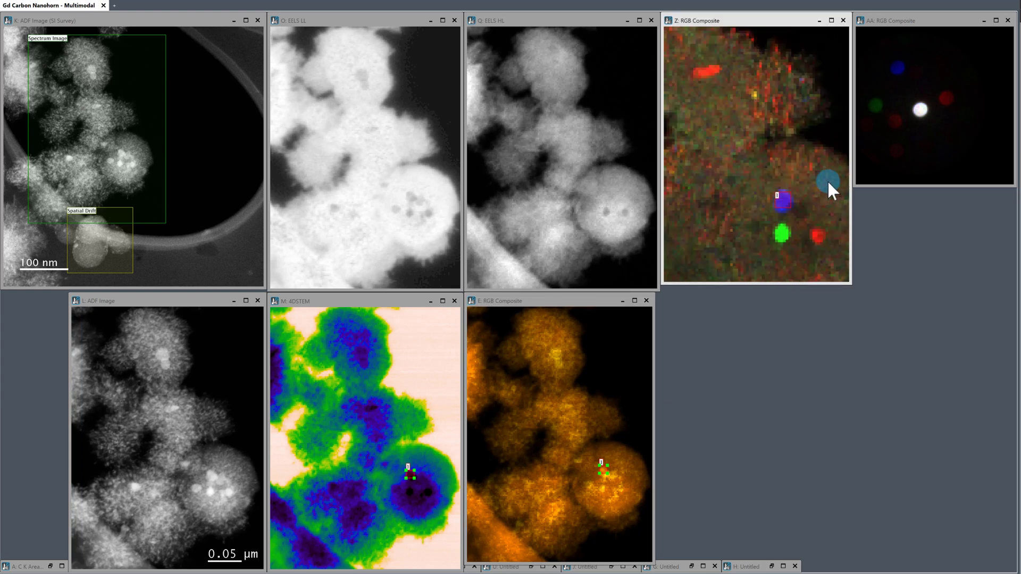
{"action": "right_click", "coordinate": [799, 194]}
{"action": "left_click", "coordinate": [815, 172]}
{"action": "mouse_move", "coordinate": [794, 235]}
{"action": "left_mouse_down"}
{"action": "mouse_move", "coordinate": [763, 182]}
{"action": "mouse_move", "coordinate": [771, 154]}
{"action": "mouse_move", "coordinate": [736, 150]}
{"action": "mouse_move", "coordinate": [735, 218]}
{"action": "mouse_move", "coordinate": [806, 219]}
{"action": "mouse_move", "coordinate": [737, 152]}
{"action": "left_mouse_up"}
{"action": "right_click", "coordinate": [776, 118]}
{"action": "left_click", "coordinate": [780, 123]}
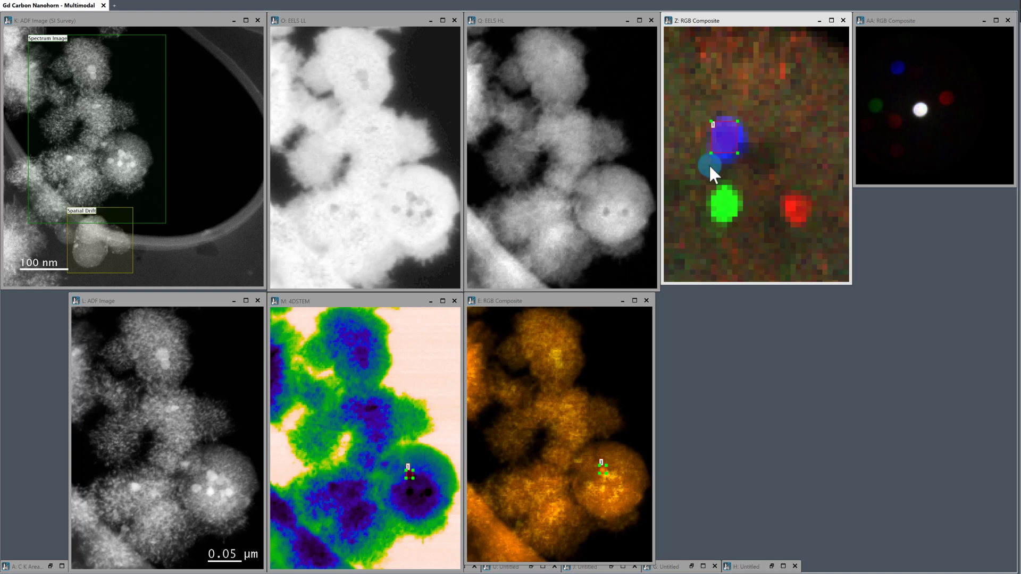
Minimize the 4DSTEM map and L ADF image and place the E composite below EELS LL
{"action": "left_click", "coordinate": [430, 301]}
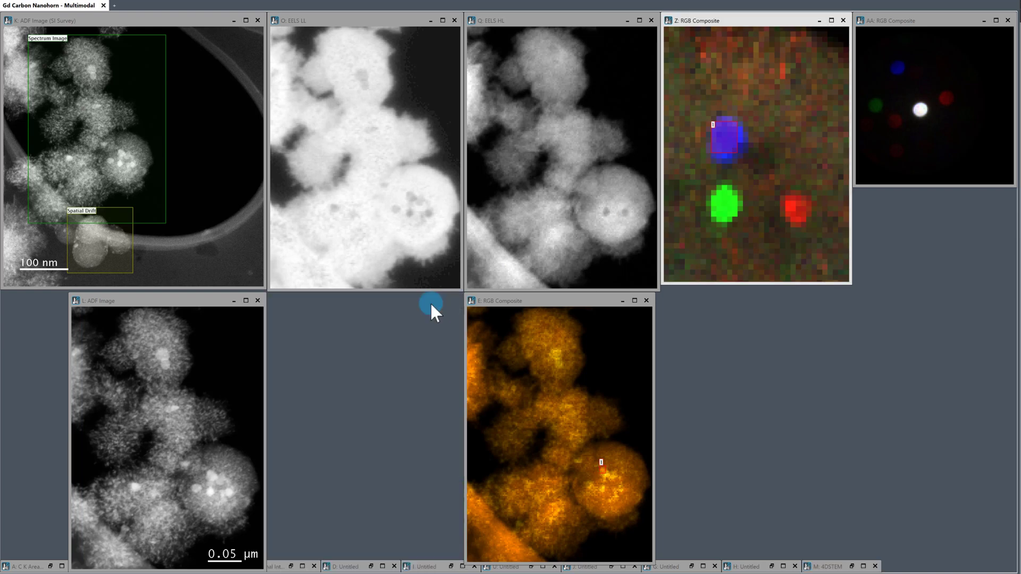
{"action": "left_click", "coordinate": [233, 301]}
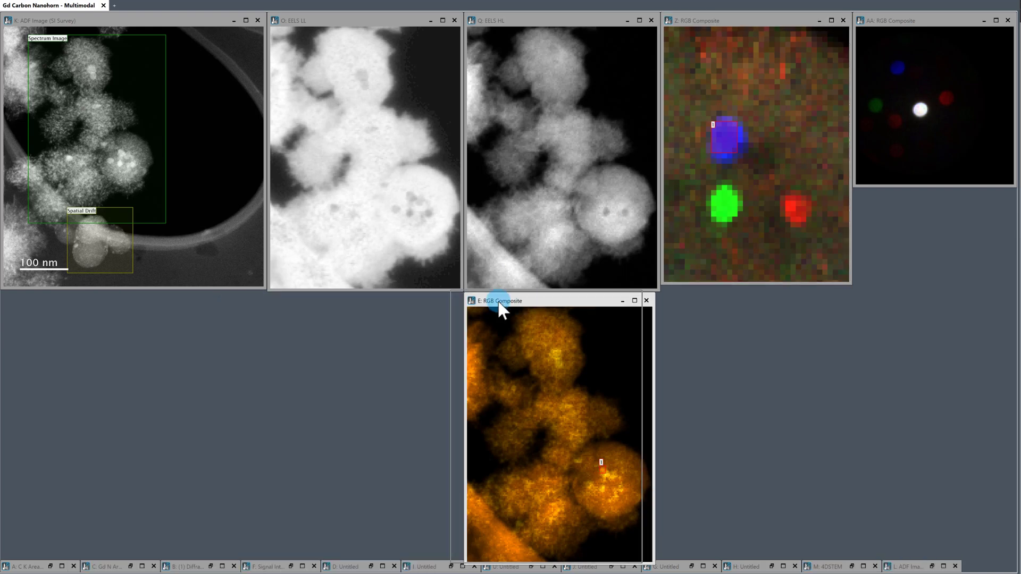
{"action": "left_click", "coordinate": [341, 305]}
{"action": "left_click", "coordinate": [614, 181]}
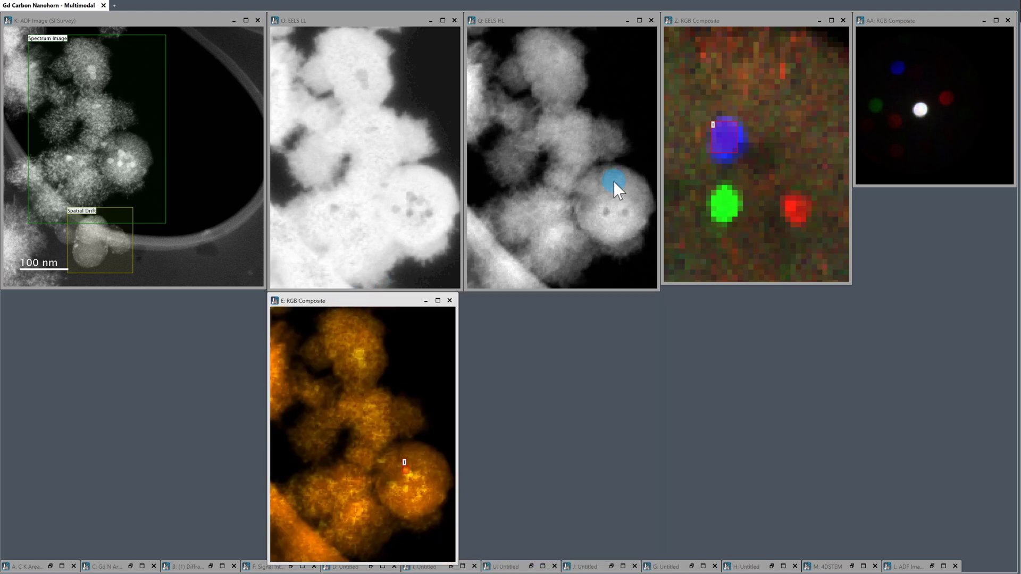
Link the Z picker to the EELS HL map and place it on the blue particle
{"action": "left_click", "coordinate": [728, 150]}
{"action": "left_click_drag", "start_coordinate": [729, 151], "coordinate": [611, 208]}
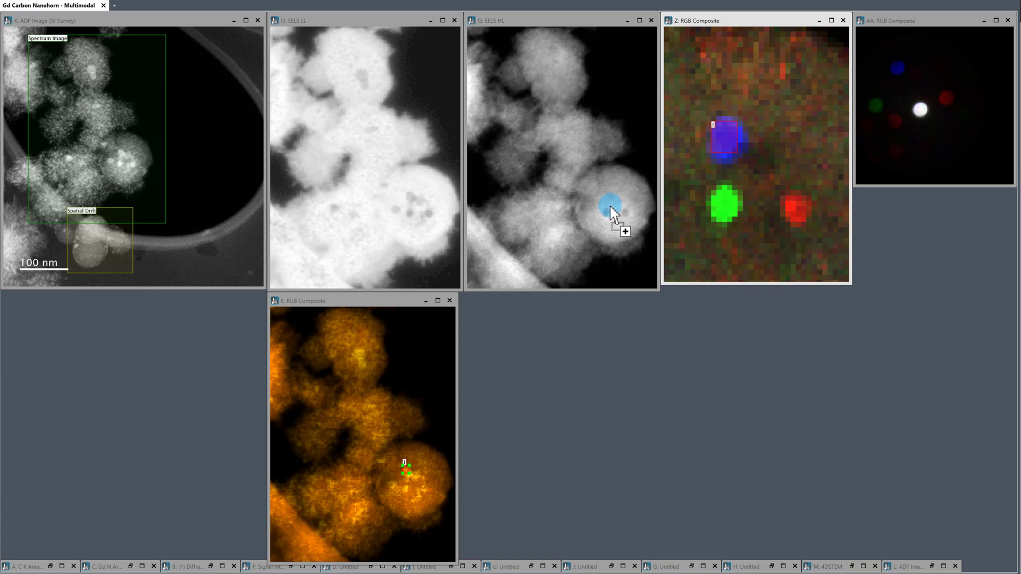
{"action": "left_click", "coordinate": [716, 189]}
{"action": "left_click_drag", "start_coordinate": [738, 183], "coordinate": [729, 151]}
Widen the spectrum window and rescale its axes to show about 70–650 eV
{"action": "left_click_drag", "start_coordinate": [381, 301], "coordinate": [193, 299]}
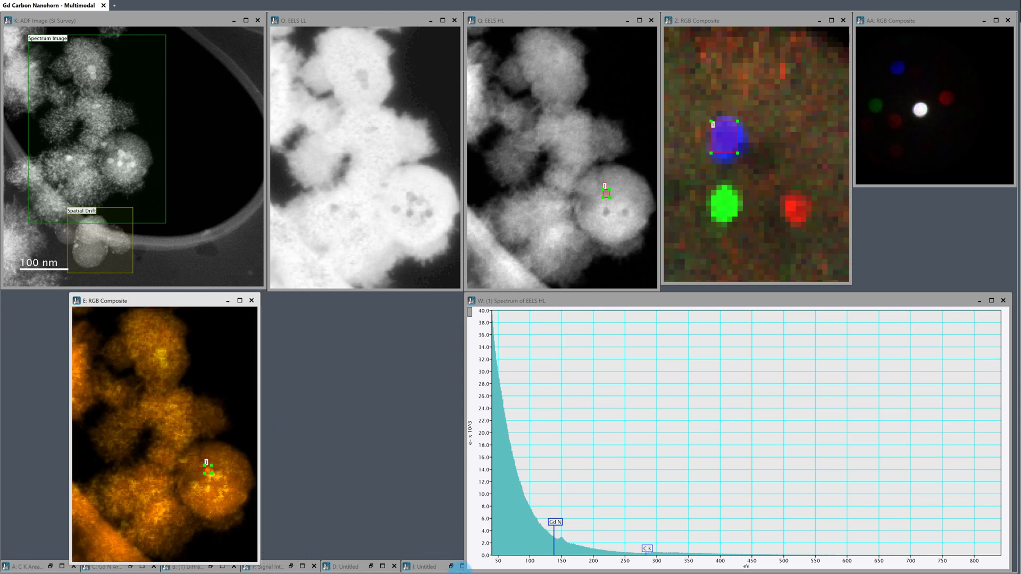
{"action": "left_click_drag", "start_coordinate": [516, 298], "coordinate": [319, 299]}
{"action": "left_click_drag", "start_coordinate": [815, 337], "coordinate": [1016, 356]}
{"action": "left_click_drag", "start_coordinate": [279, 542], "coordinate": [282, 484]}
{"action": "left_click_drag", "start_coordinate": [486, 568], "coordinate": [533, 569]}
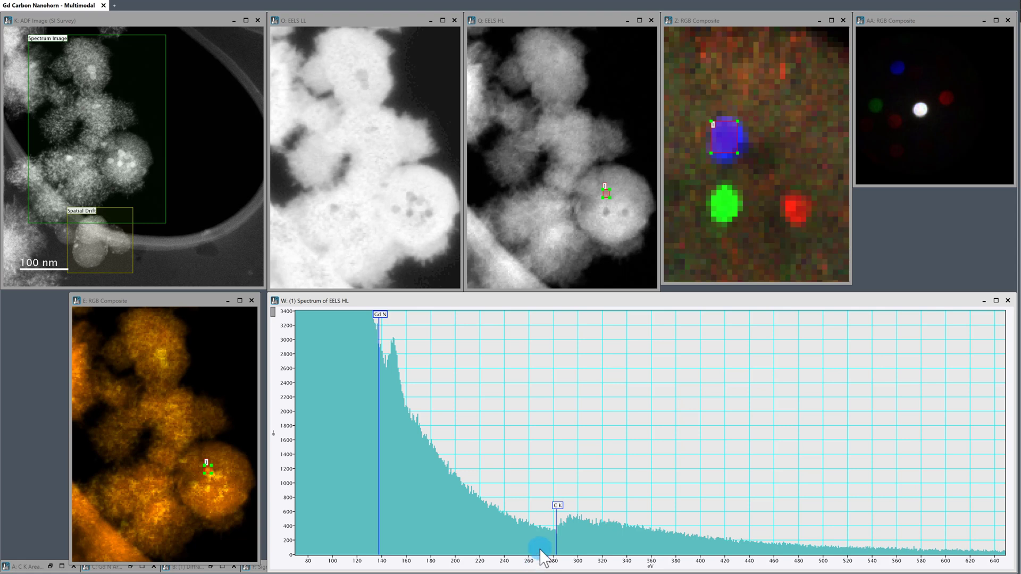
Nudge and shrink the picker on the blue particle, then rescale intensity to about 650 counts
{"action": "left_click", "coordinate": [693, 245]}
{"action": "left_click", "coordinate": [738, 152]}
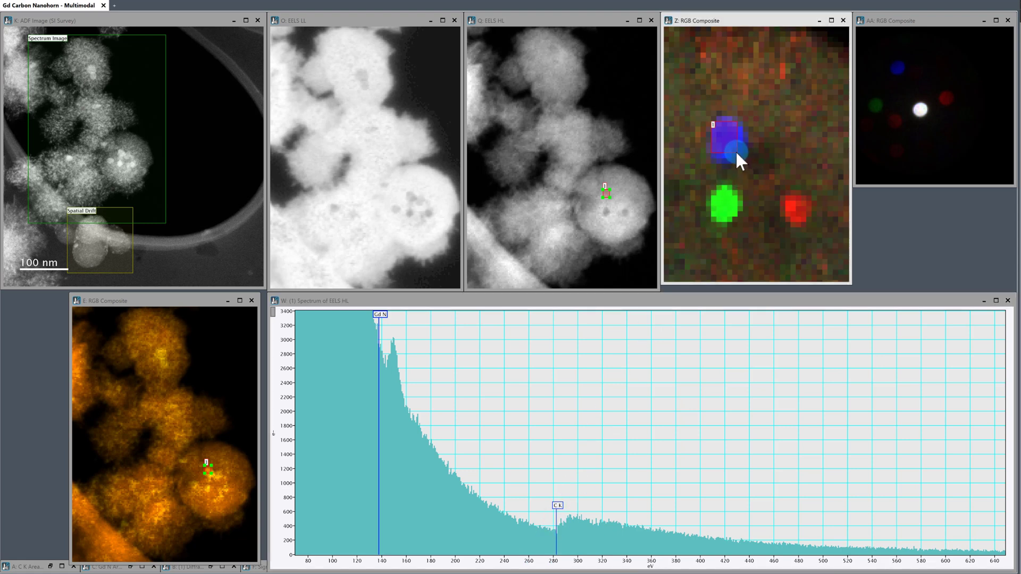
{"action": "left_click_drag", "start_coordinate": [735, 150], "coordinate": [733, 142]}
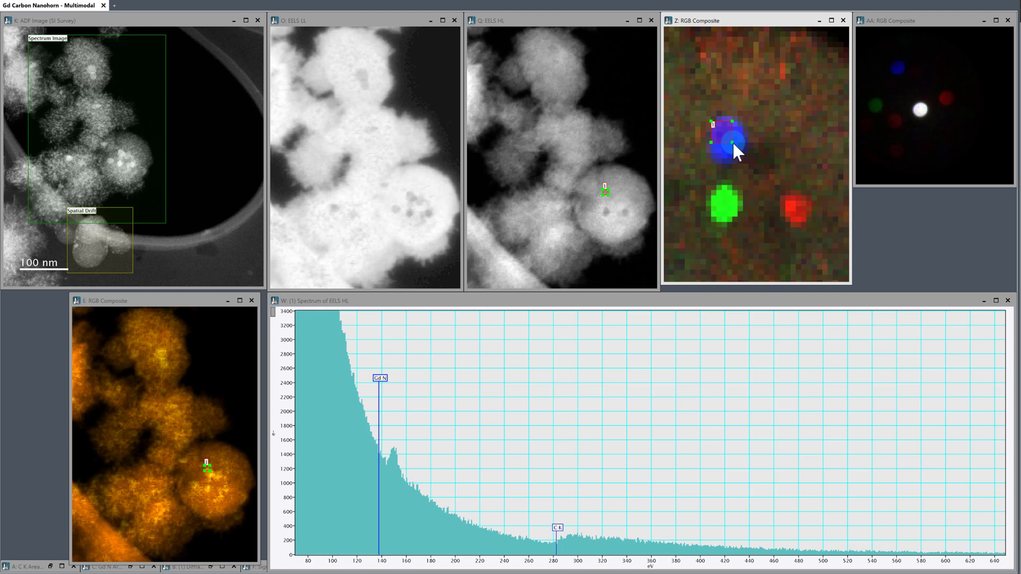
{"action": "left_click_drag", "start_coordinate": [732, 140], "coordinate": [720, 129]}
{"action": "left_click_drag", "start_coordinate": [285, 540], "coordinate": [282, 469]}
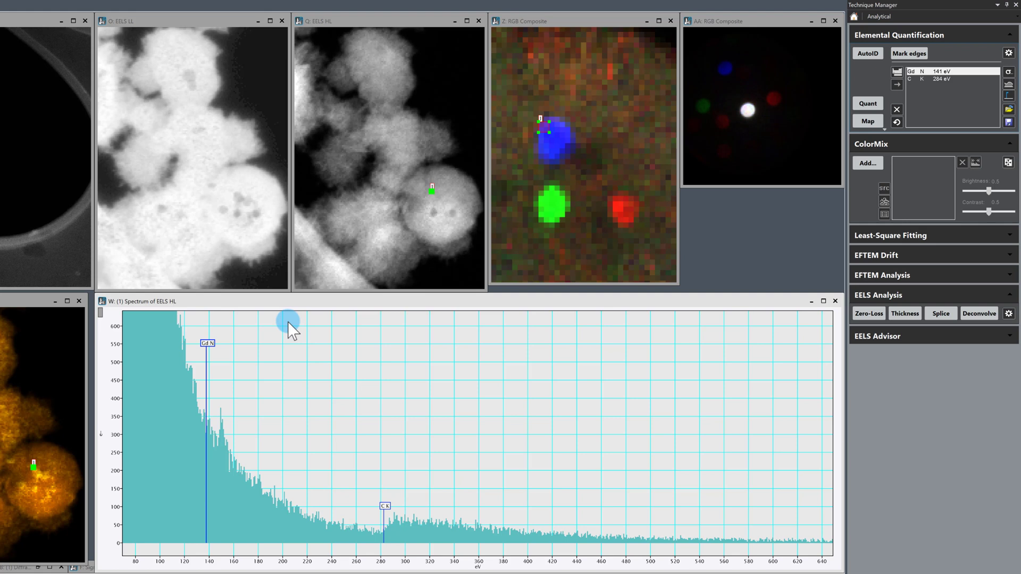
Apply Data Fit > MSA Analysis > Simple Denoise to Q: EELS HL with 50 components
{"action": "left_click", "coordinate": [360, 21]}
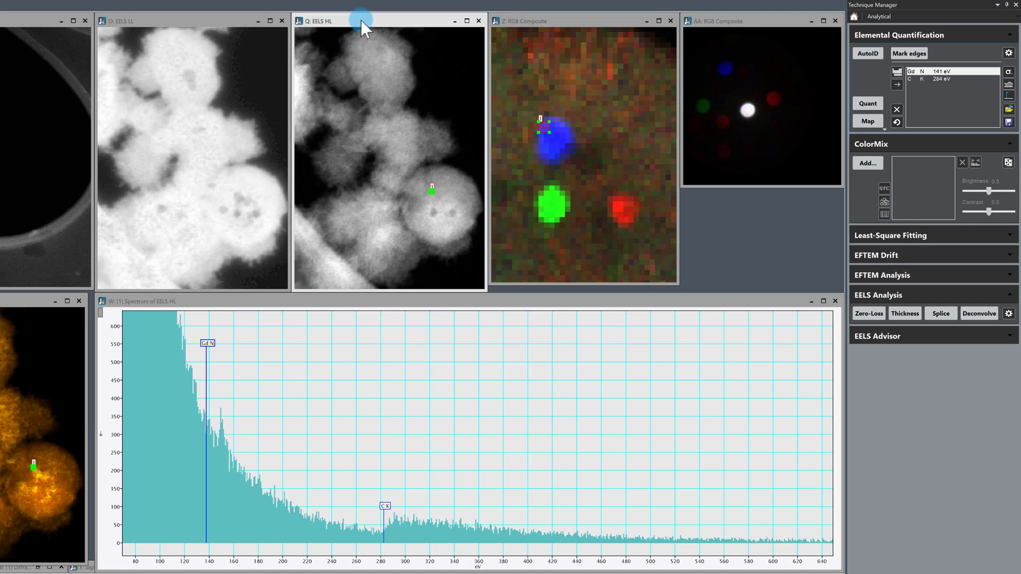
{"action": "left_click", "coordinate": [855, 18]}
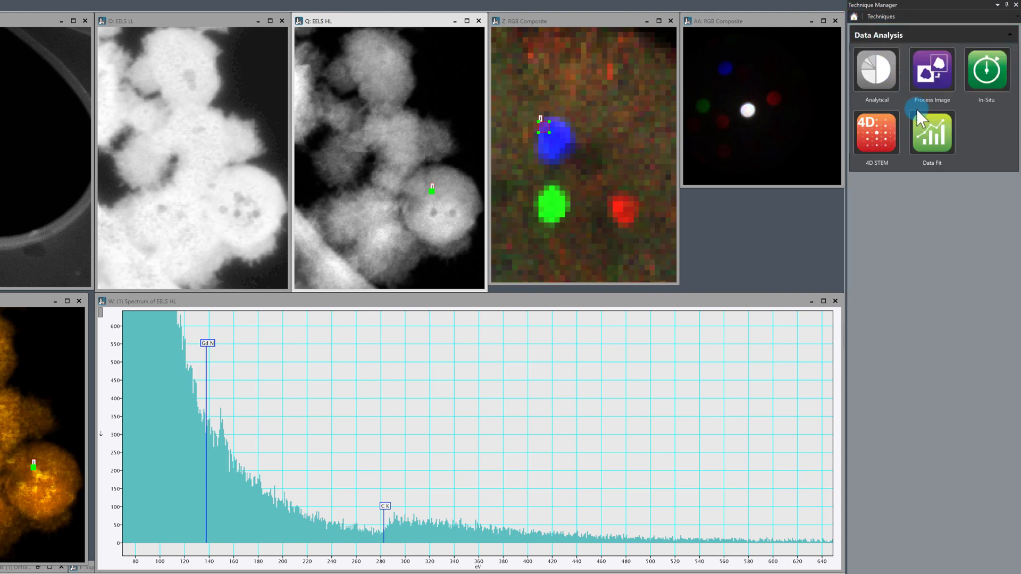
{"action": "left_click", "coordinate": [933, 135]}
{"action": "left_click", "coordinate": [872, 79]}
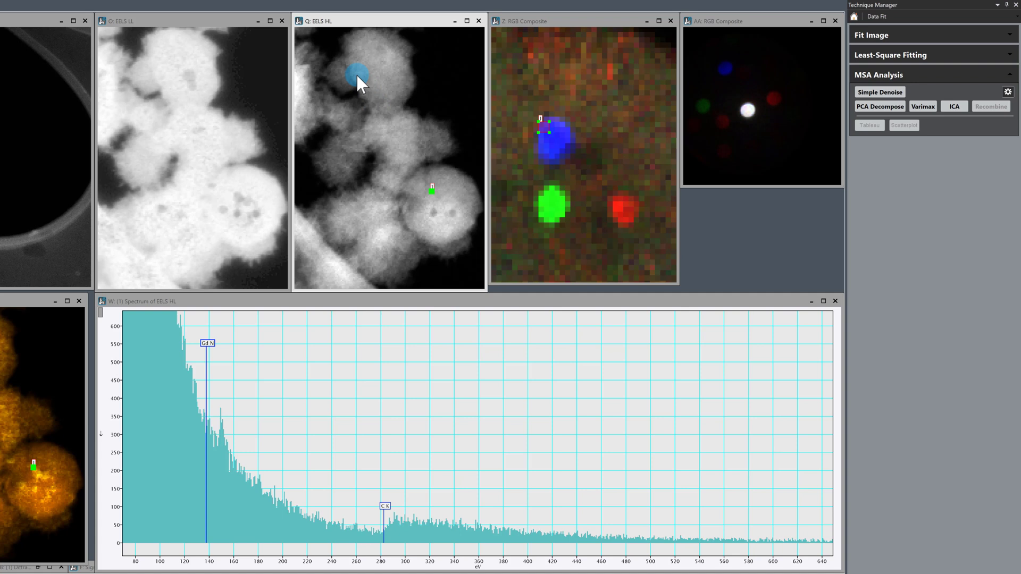
{"action": "left_click", "coordinate": [879, 94]}
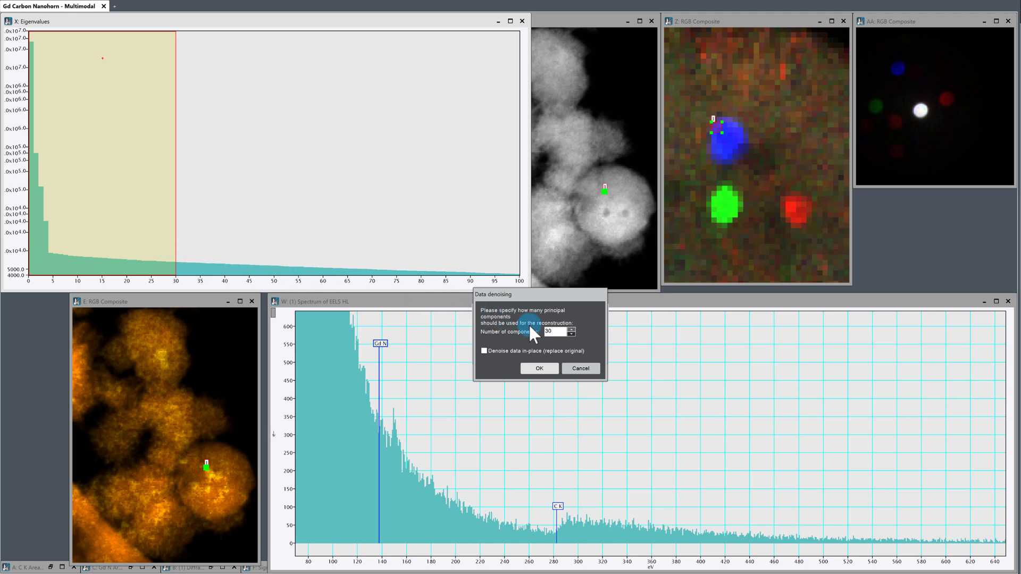
{"action": "left_click_drag", "start_coordinate": [553, 331], "coordinate": [528, 336]}
{"action": "type", "text": "50"}
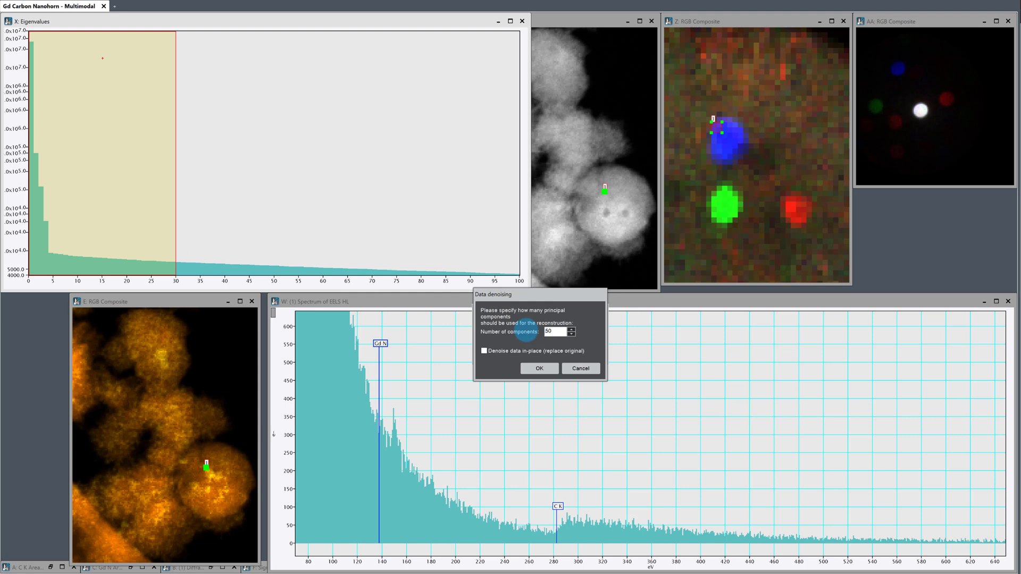
{"action": "left_click", "coordinate": [550, 368]}
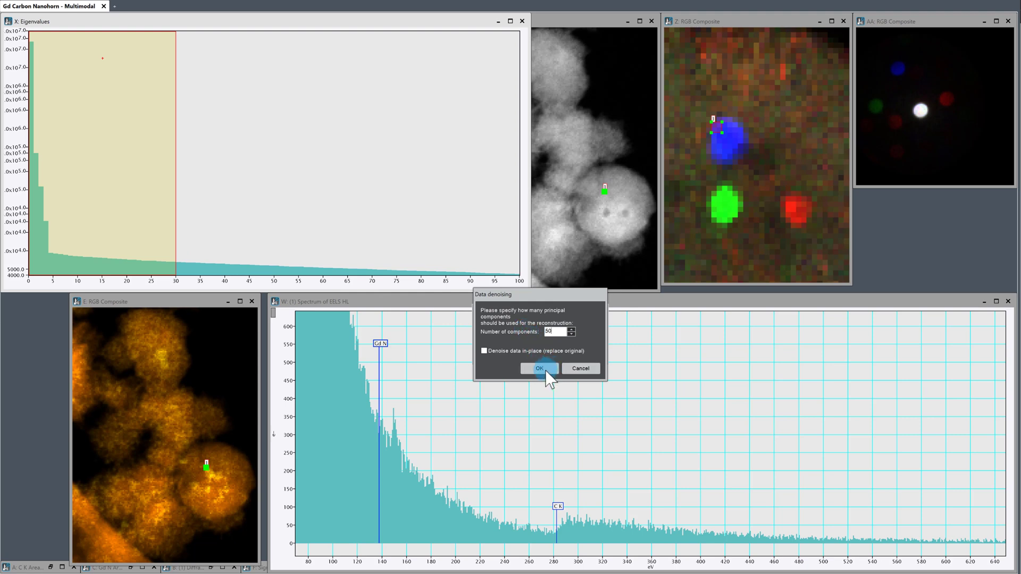
{"action": "left_click", "coordinate": [540, 369]}
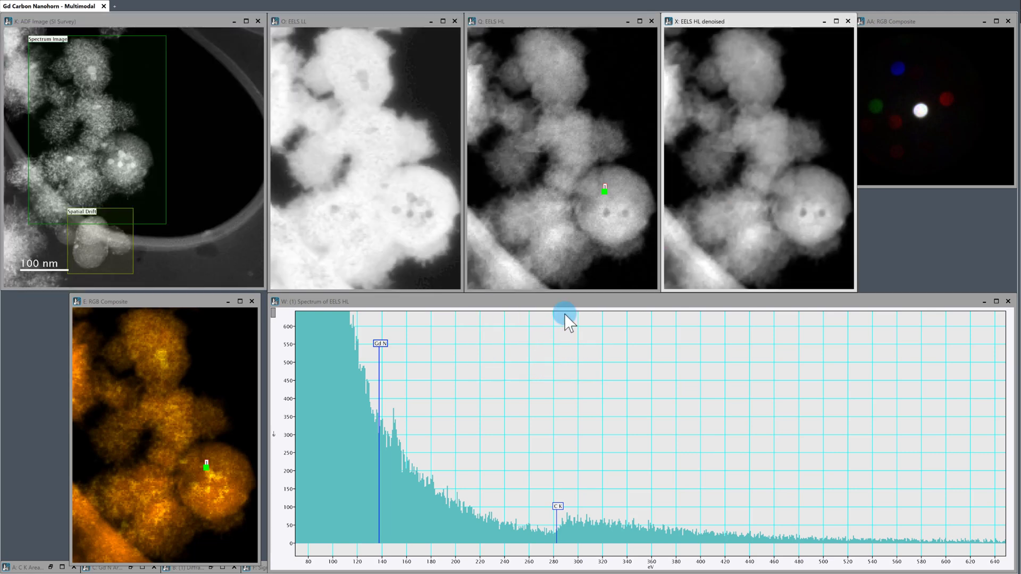
Move the picker on the raw EELS HL map onto the chosen particle pixel
{"action": "left_click", "coordinate": [607, 195]}
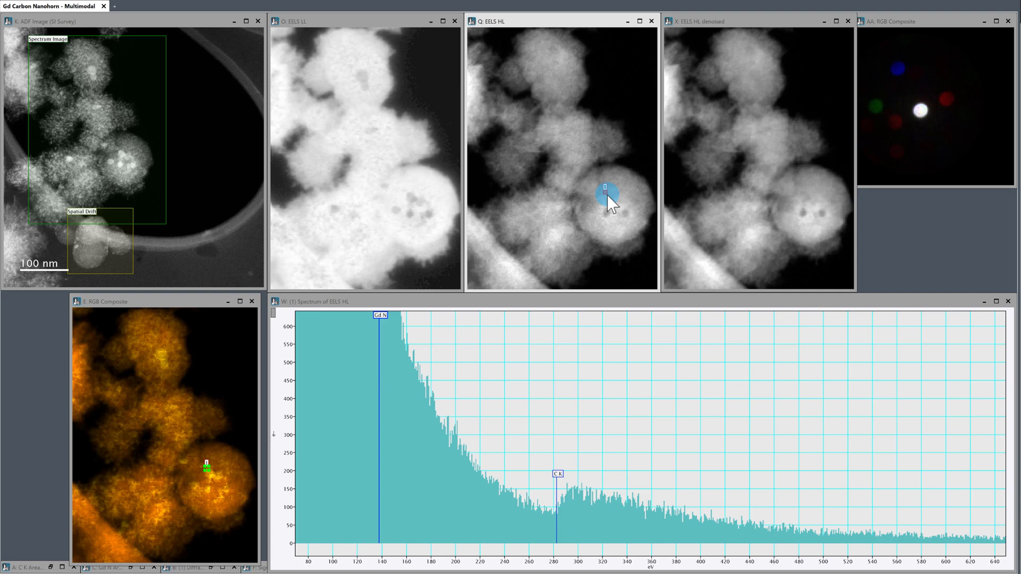
{"action": "left_click_drag", "start_coordinate": [607, 194], "coordinate": [608, 196]}
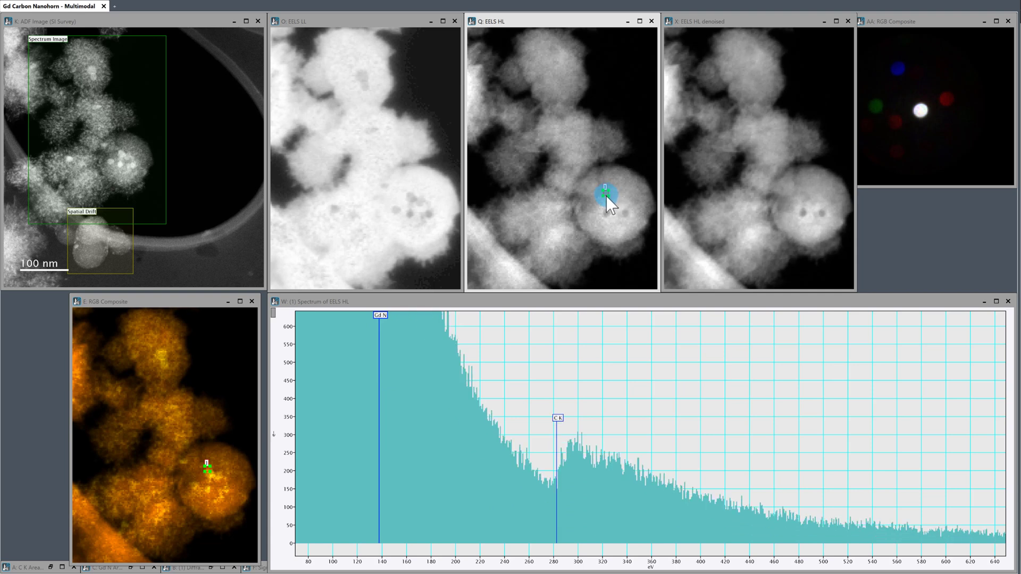
{"action": "left_click_drag", "start_coordinate": [607, 196], "coordinate": [809, 202]}
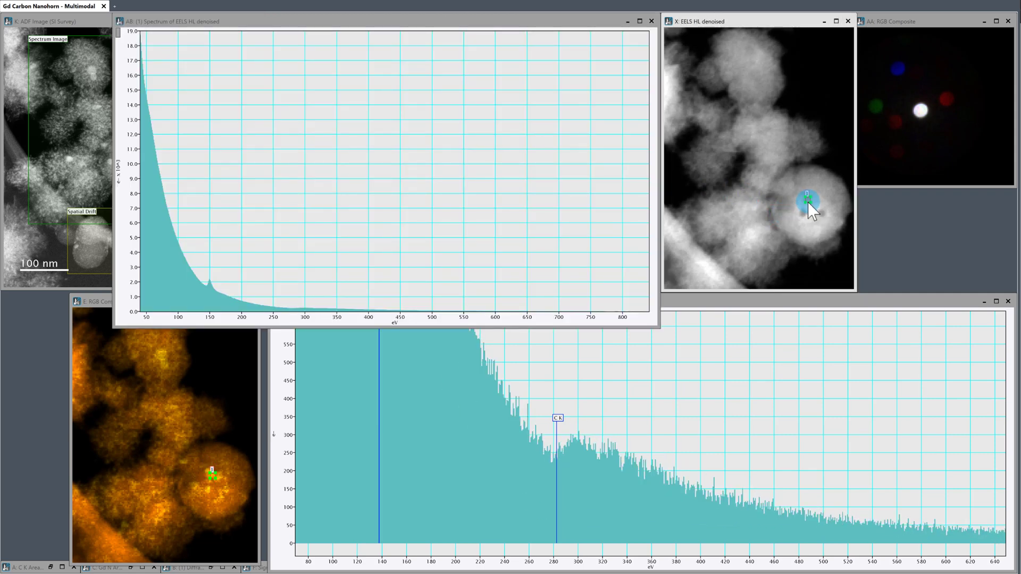
Rescale the denoised spectrum's intensity to about 5750 so the Gd N edge stands out
{"action": "left_click", "coordinate": [423, 256]}
{"action": "left_click_drag", "start_coordinate": [133, 297], "coordinate": [204, 223]}
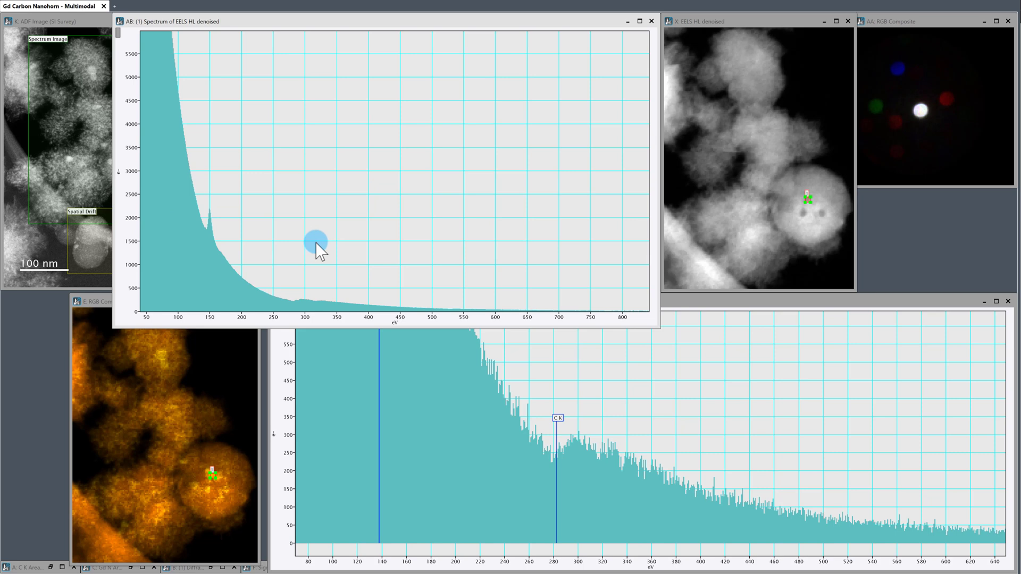
{"action": "left_click_drag", "start_coordinate": [338, 19], "coordinate": [387, 80]}
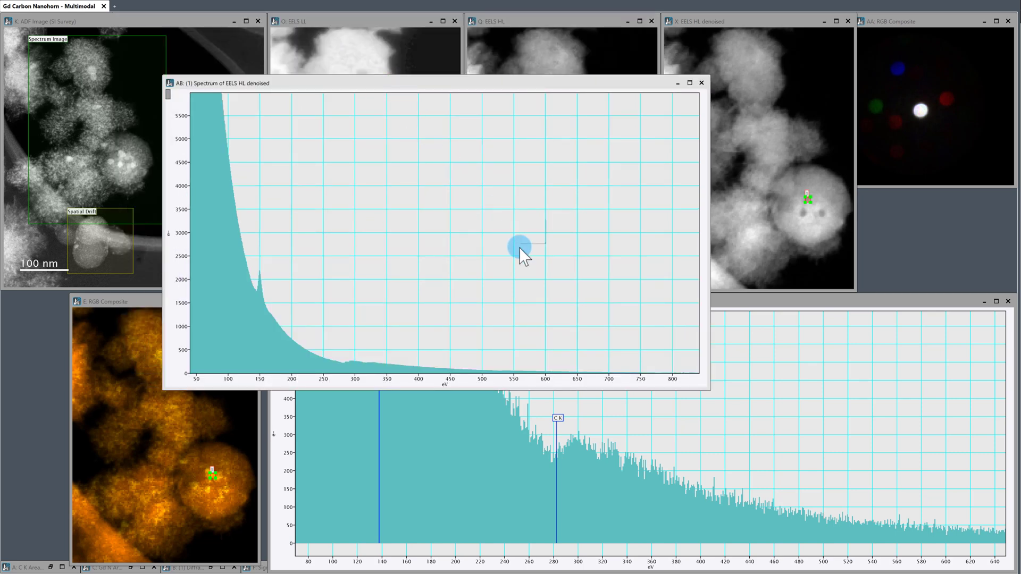
Overlay the denoised picker data on the raw EELS HL spectrum, scaled to about 100–740 eV and 0–2800 counts
{"action": "right_click", "coordinate": [519, 247]}
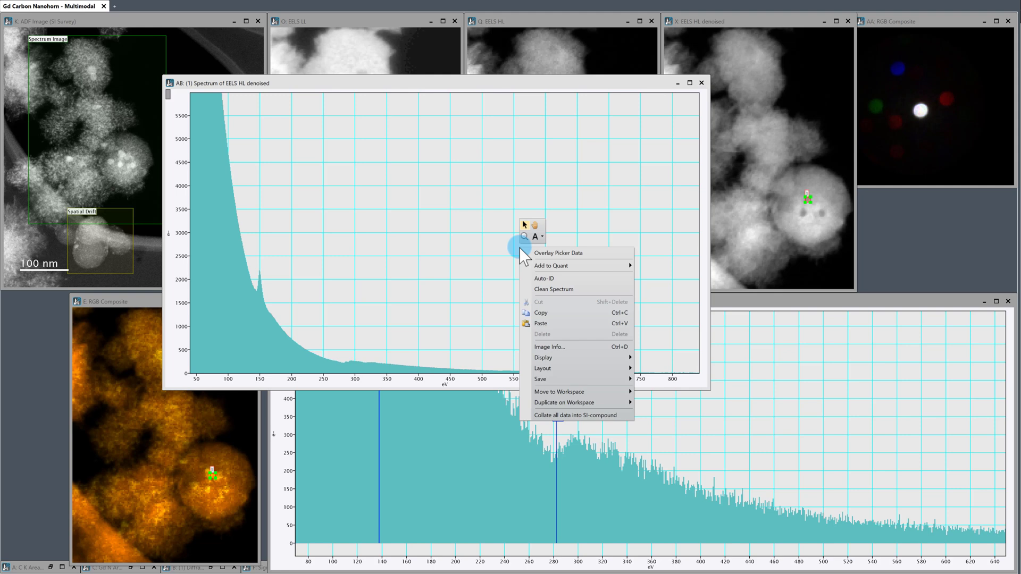
{"action": "left_click", "coordinate": [586, 253]}
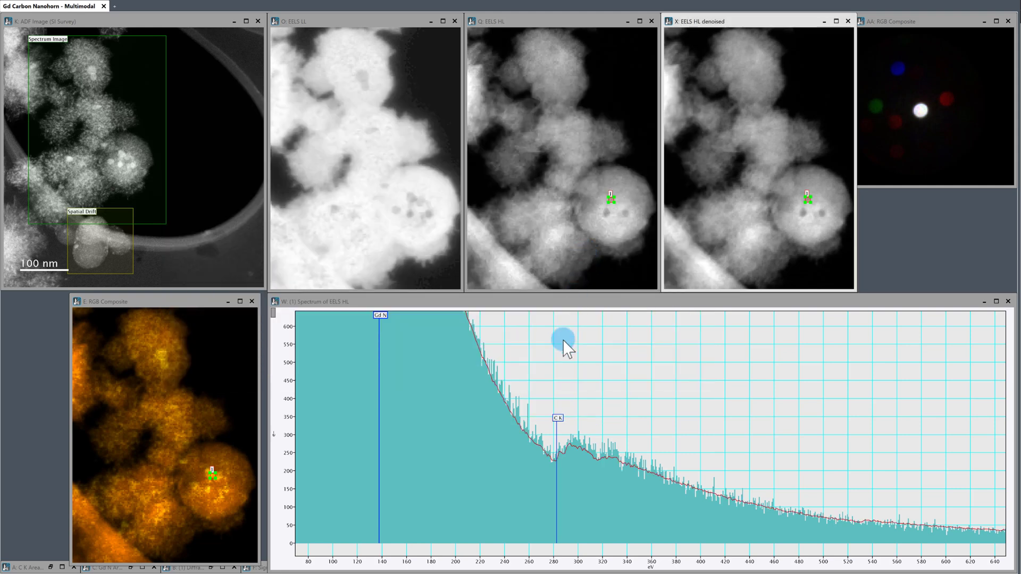
{"action": "double_click", "coordinate": [554, 375]}
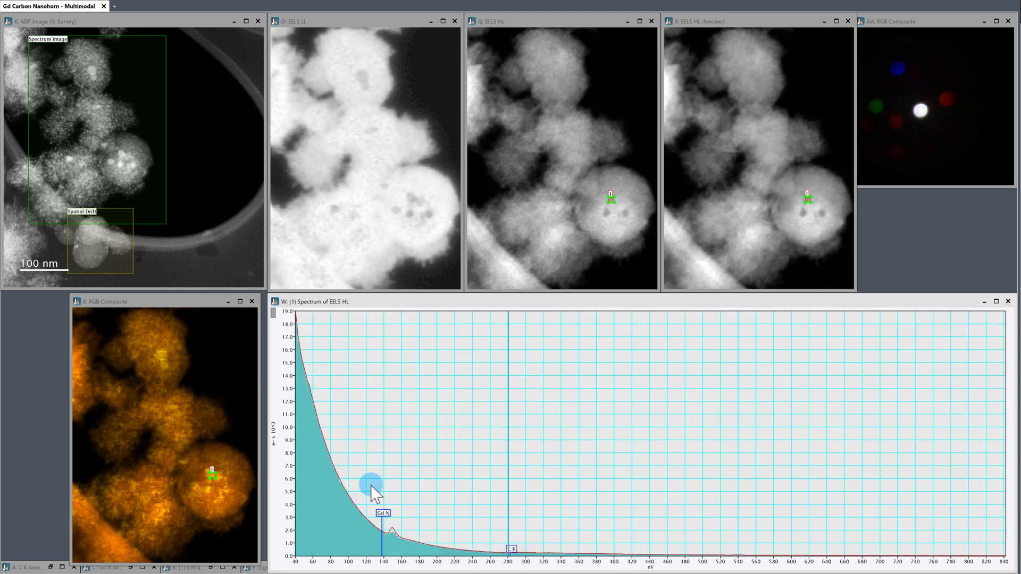
{"action": "left_click_drag", "start_coordinate": [288, 543], "coordinate": [288, 425]}
{"action": "left_click_drag", "start_coordinate": [536, 559], "coordinate": [538, 566]}
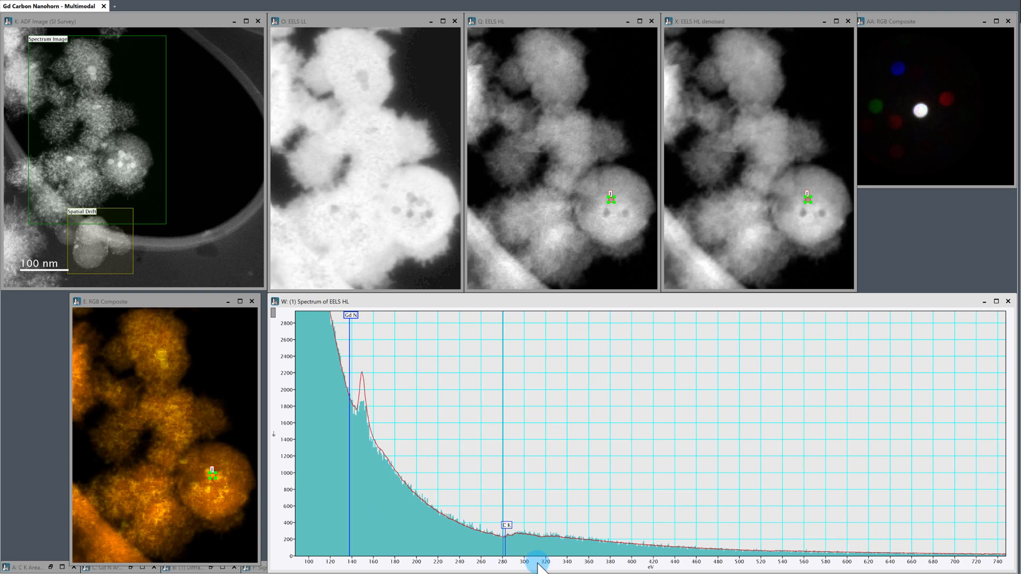
Rename the overlay slice Slice1 to 'denoise' and draw it as a green line
{"action": "right_click", "coordinate": [524, 412]}
{"action": "left_click", "coordinate": [599, 511]}
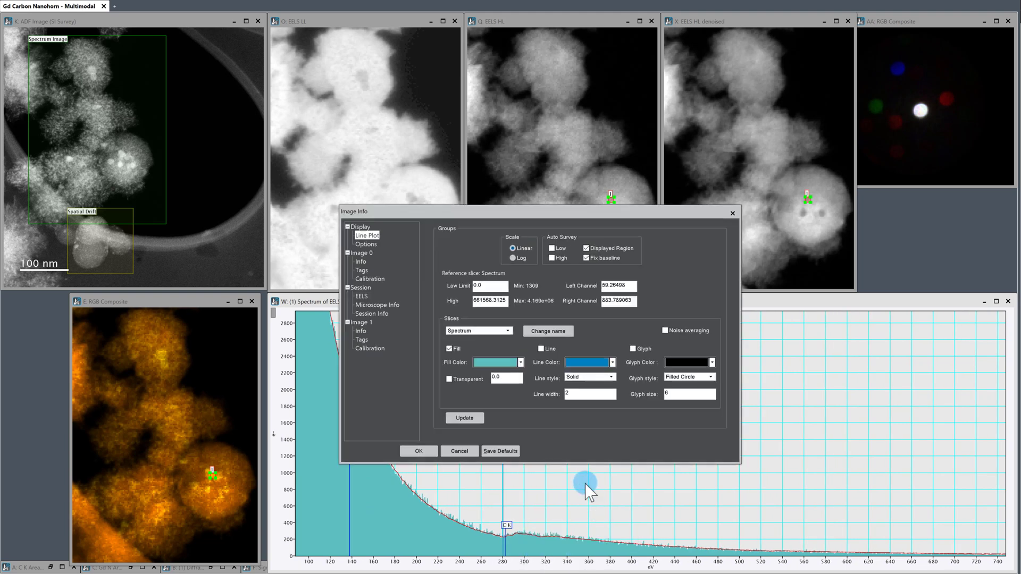
{"action": "left_click", "coordinate": [508, 328]}
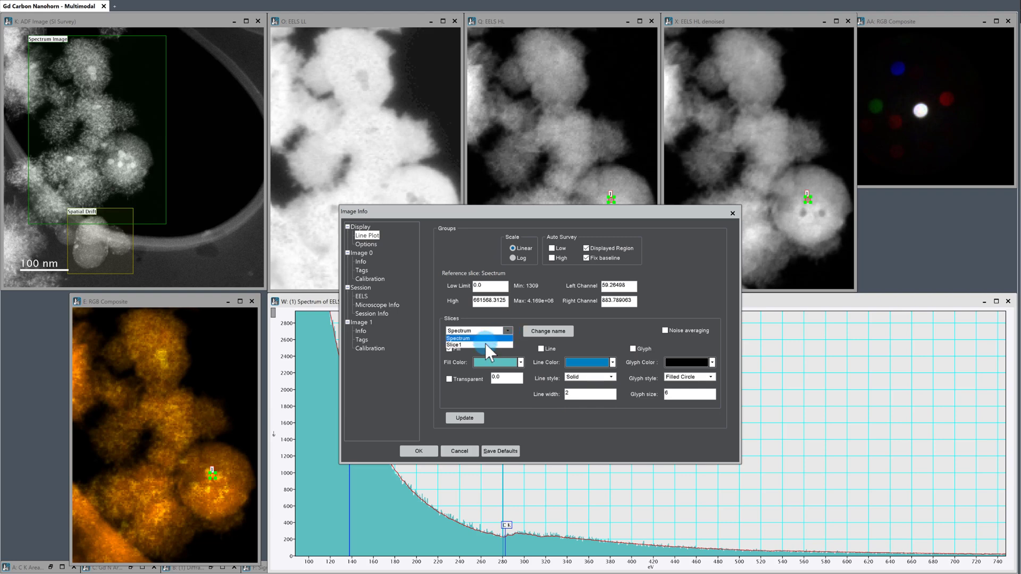
{"action": "left_click", "coordinate": [487, 342]}
{"action": "left_click", "coordinate": [548, 331]}
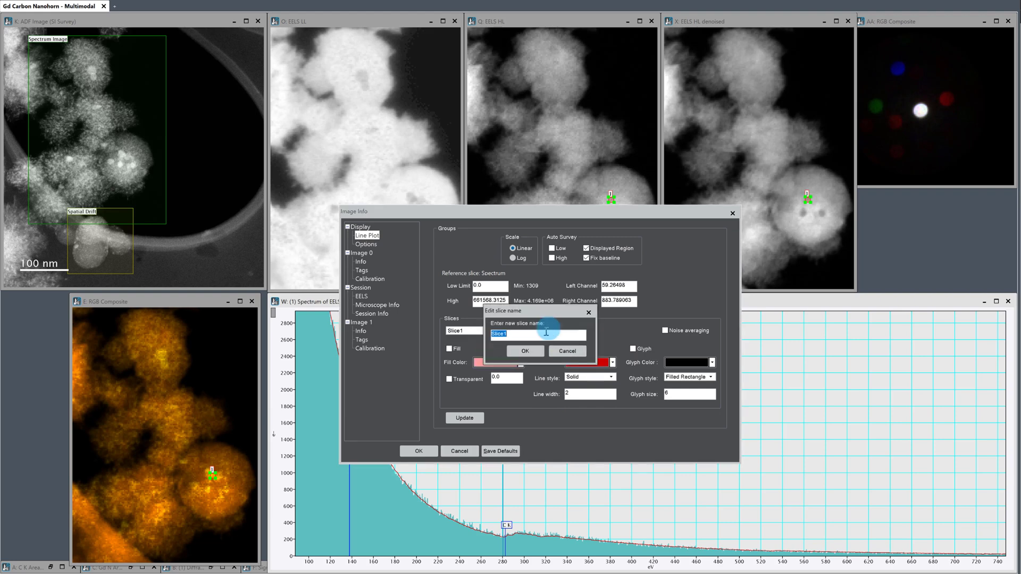
{"action": "type", "text": "denoise"}
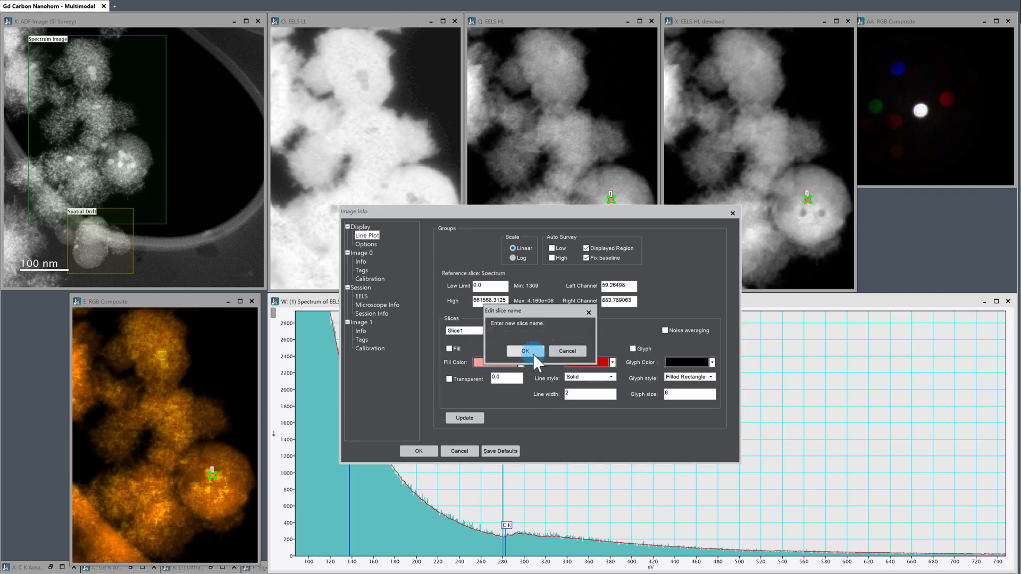
{"action": "left_click", "coordinate": [533, 353]}
{"action": "left_click", "coordinate": [612, 362]}
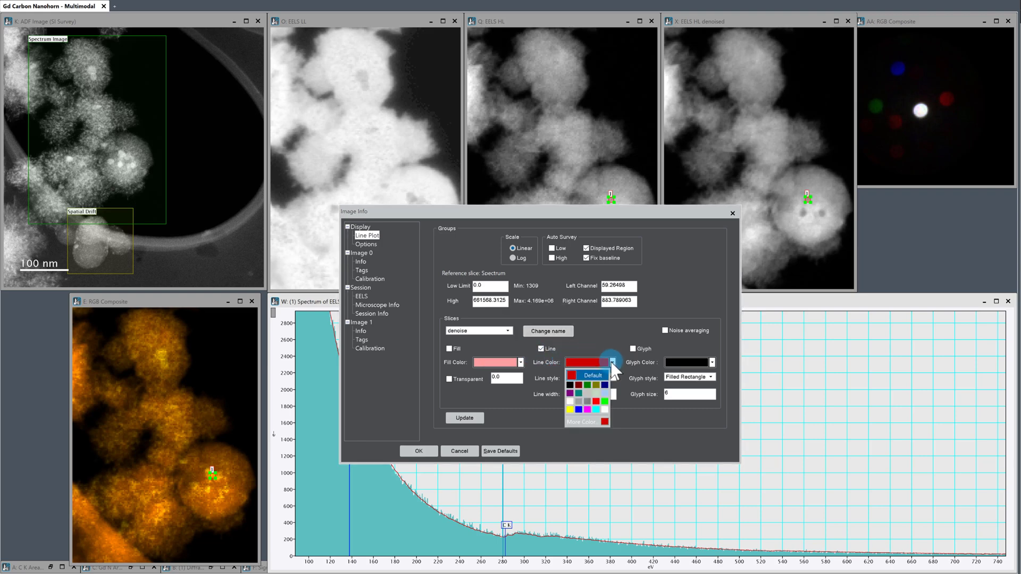
{"action": "left_click", "coordinate": [589, 386]}
{"action": "left_click", "coordinate": [456, 418]}
Show the raw Spectrum slice as size-2 teal filled-circle dots with no fill
{"action": "left_click", "coordinate": [507, 331]}
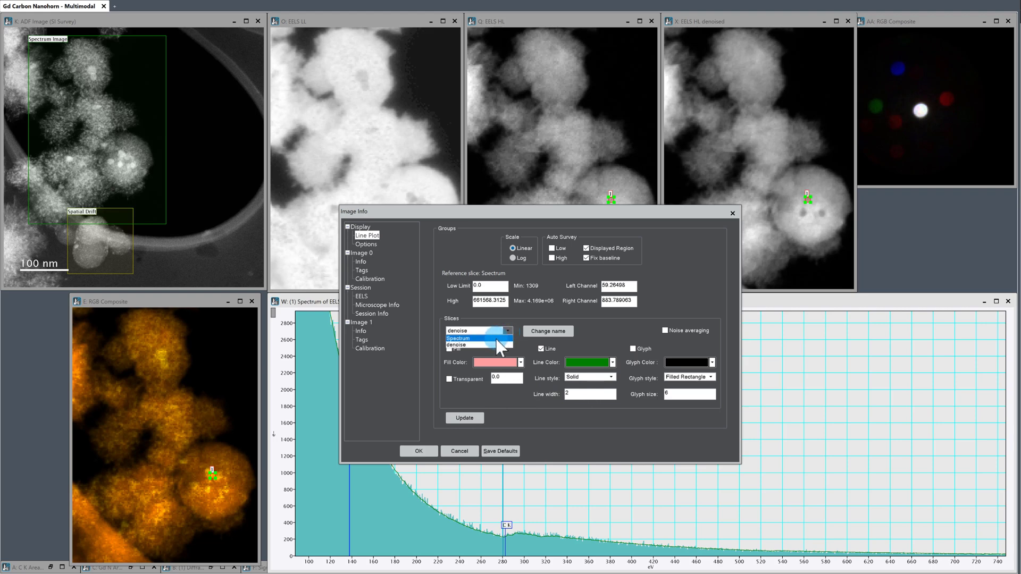
{"action": "left_click", "coordinate": [495, 339]}
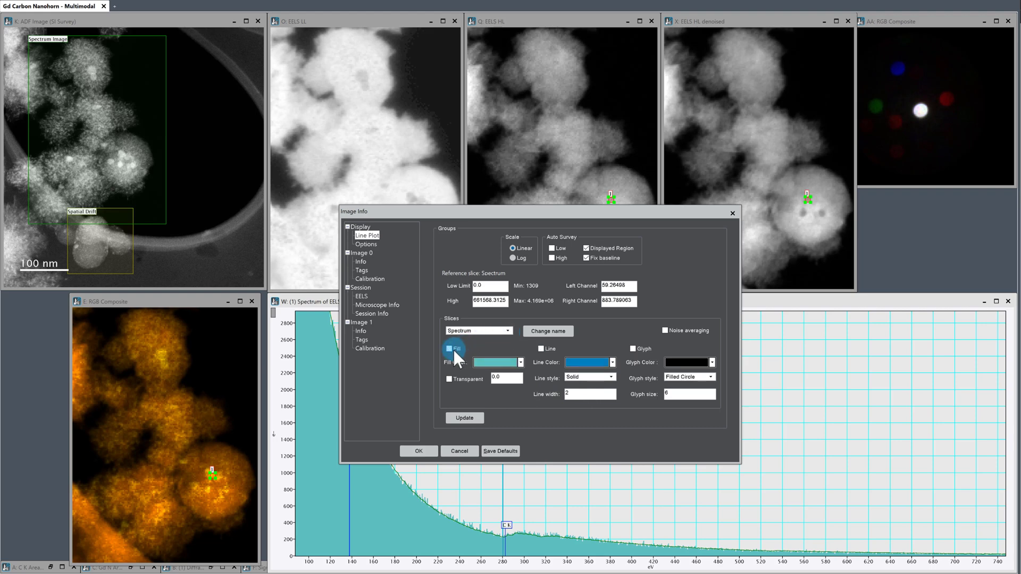
{"action": "left_click", "coordinate": [632, 349]}
{"action": "double_click", "coordinate": [686, 393]}
{"action": "type", "text": "2"}
{"action": "left_click", "coordinate": [711, 377]}
{"action": "left_click", "coordinate": [711, 377]}
{"action": "left_click", "coordinate": [712, 366]}
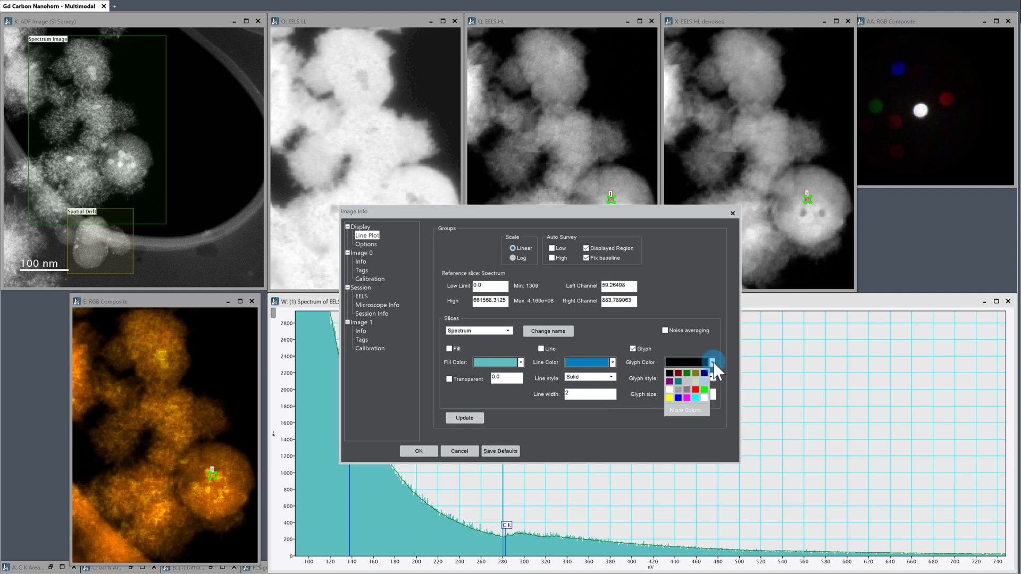
{"action": "left_click", "coordinate": [680, 382]}
{"action": "left_click", "coordinate": [462, 418]}
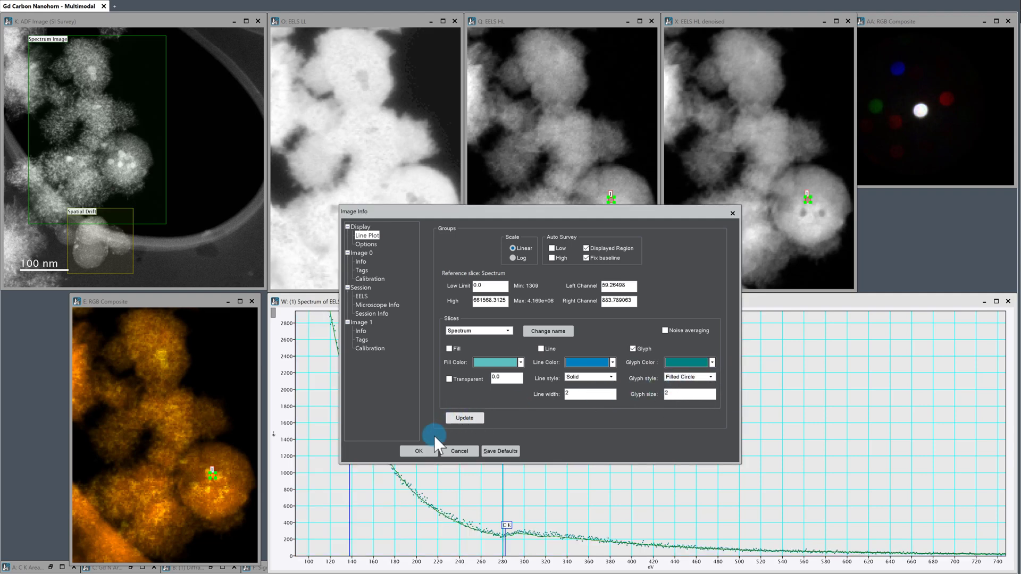
{"action": "left_click", "coordinate": [419, 452]}
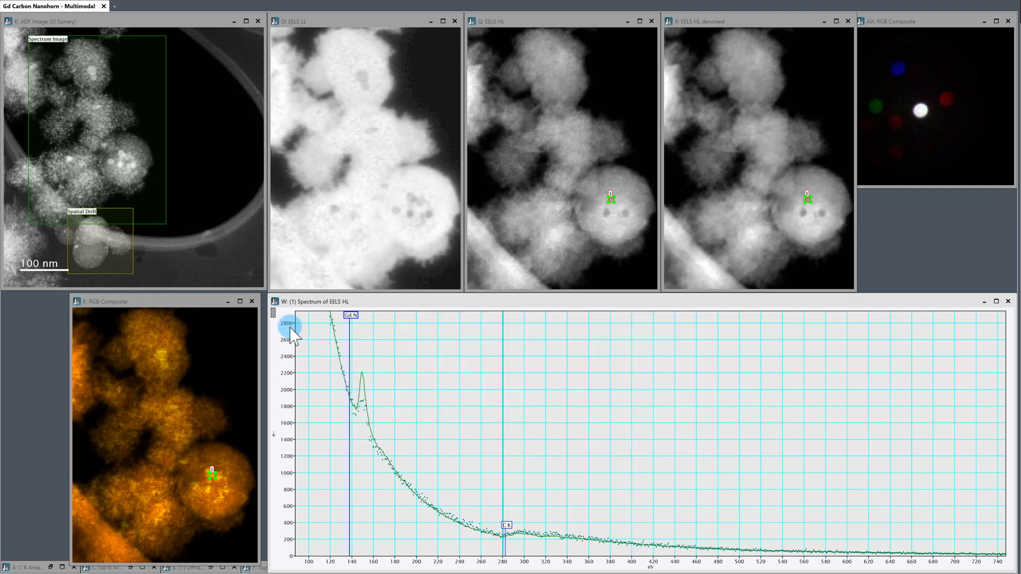
Split the plot into two panels, zooming the right panel onto the C K edge around 230–565 eV
{"action": "left_click_drag", "start_coordinate": [273, 312], "coordinate": [460, 353]}
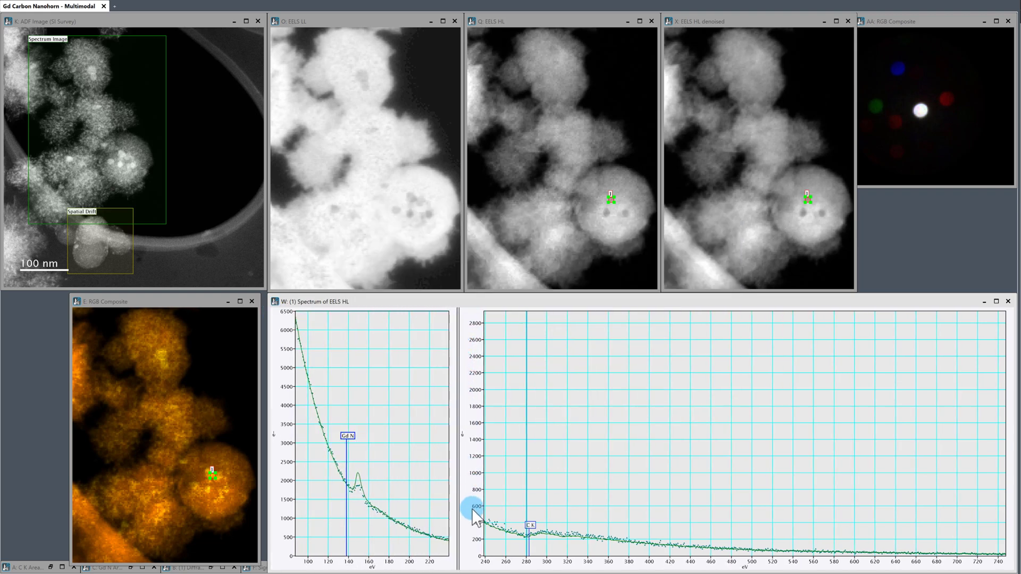
{"action": "left_click_drag", "start_coordinate": [464, 455], "coordinate": [449, 360]}
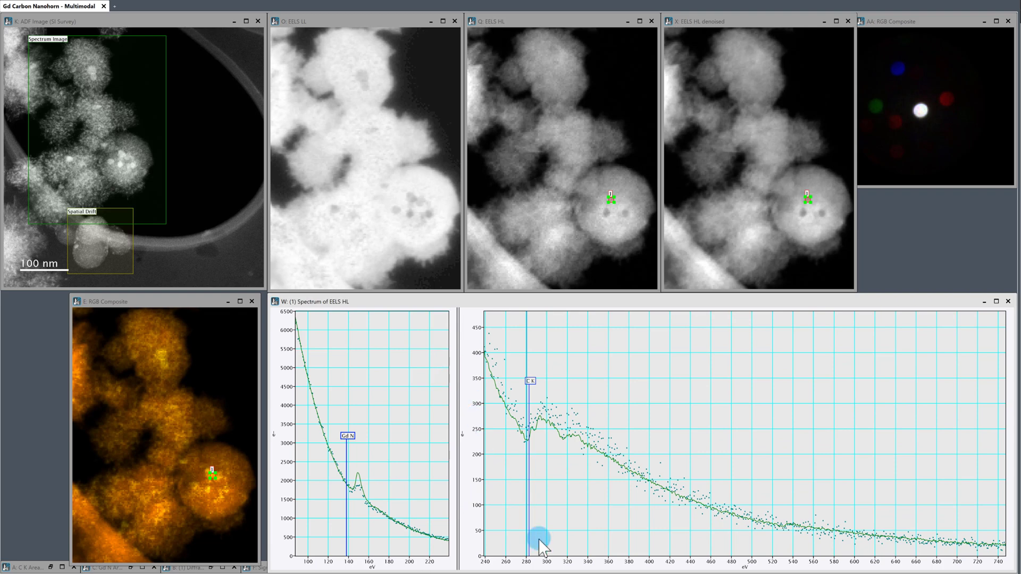
{"action": "mouse_move", "coordinate": [542, 547]}
{"action": "left_mouse_down"}
{"action": "mouse_move", "coordinate": [553, 560]}
{"action": "mouse_move", "coordinate": [615, 558]}
{"action": "left_mouse_up"}
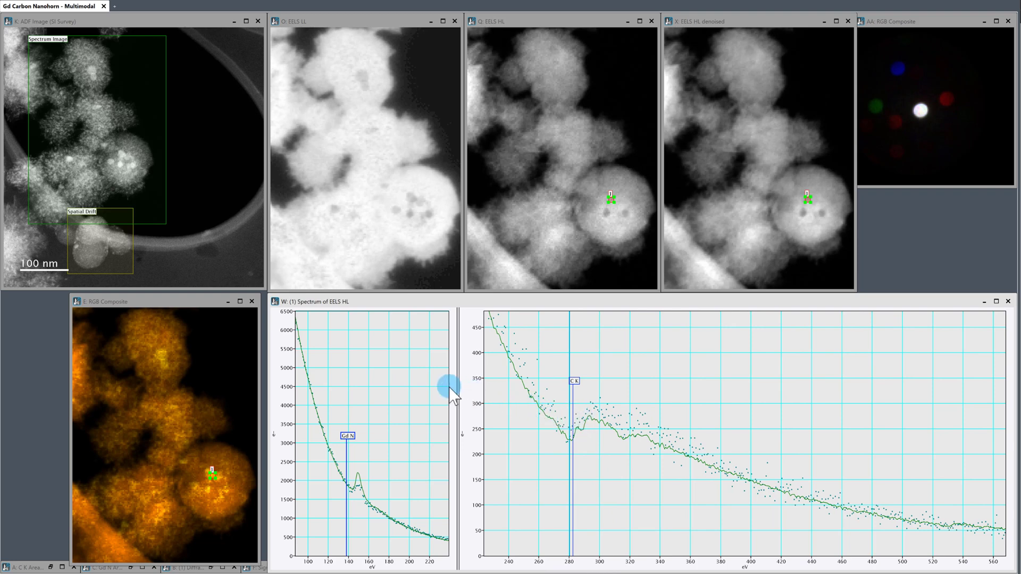
{"action": "left_click_drag", "start_coordinate": [467, 365], "coordinate": [474, 406]}
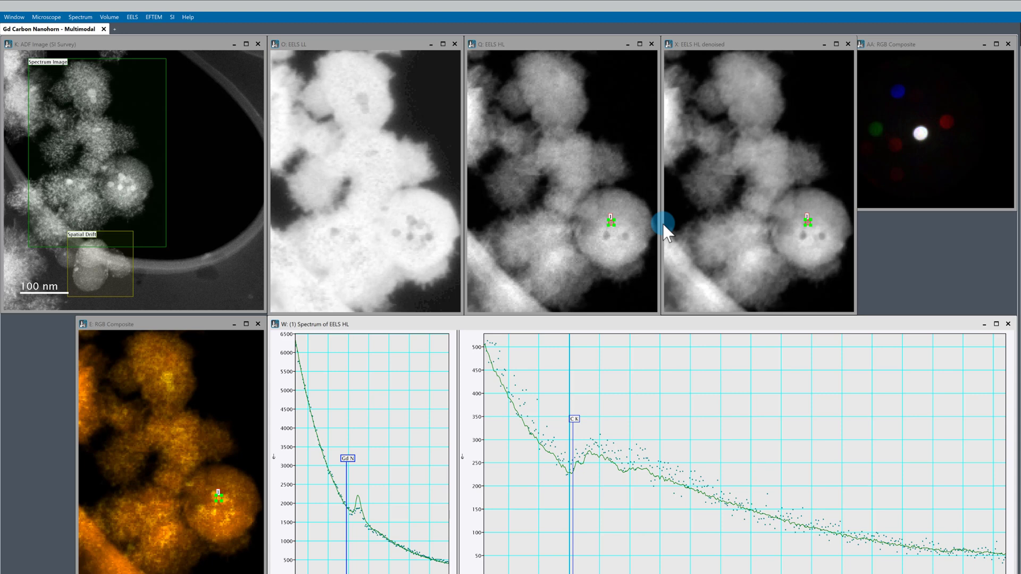
Bring up the Z: RGB Composite map and enlarge its window slightly
{"action": "left_click", "coordinate": [11, 17]}
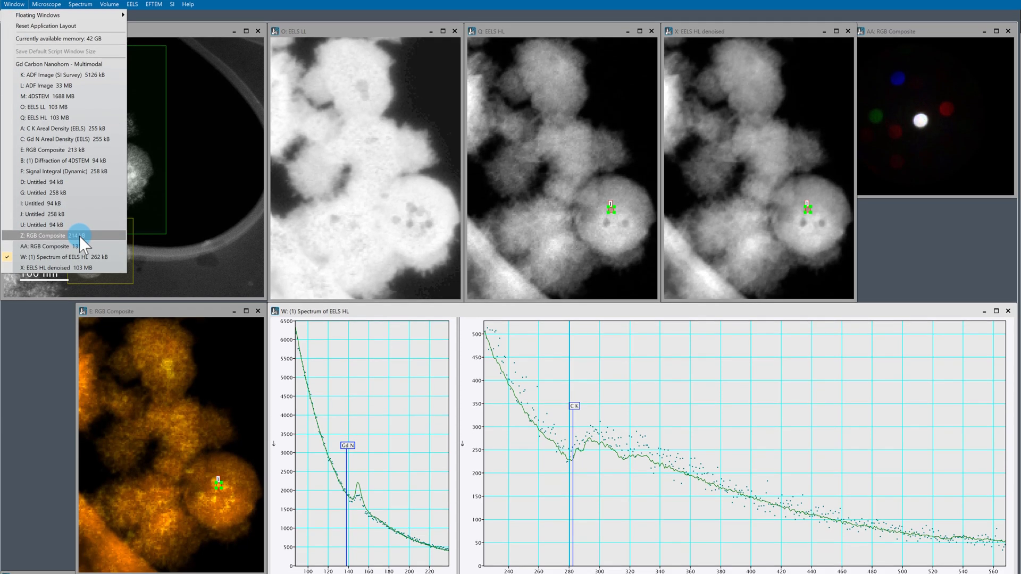
{"action": "left_click", "coordinate": [79, 249]}
{"action": "left_click_drag", "start_coordinate": [774, 24], "coordinate": [795, 24]}
{"action": "left_click_drag", "start_coordinate": [853, 283], "coordinate": [858, 289]}
Zoom out and pan the RGB Composite map to show the particles
{"action": "right_click", "coordinate": [798, 152]}
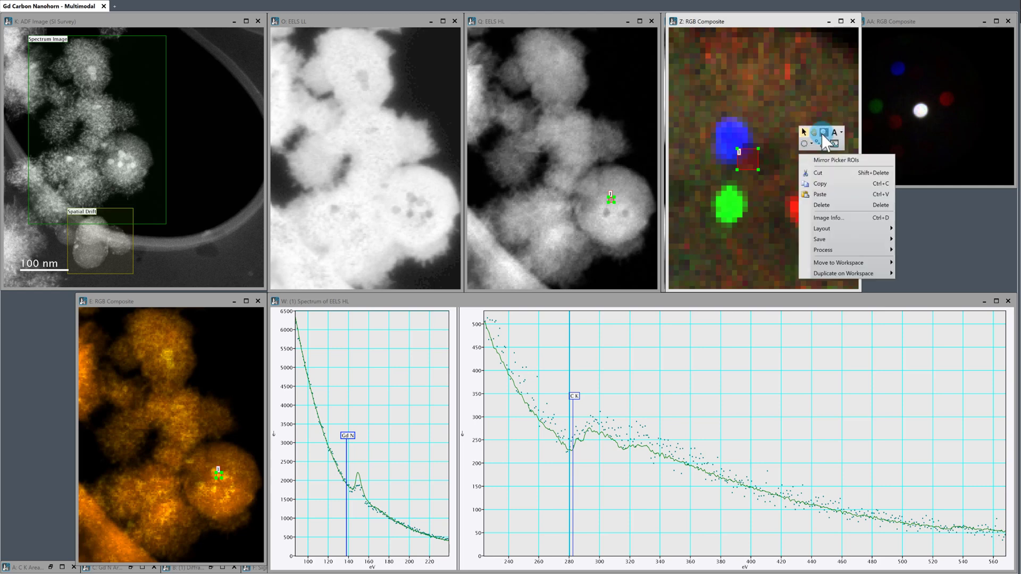
{"action": "left_click", "coordinate": [823, 133]}
{"action": "left_click", "coordinate": [766, 142], "text": "alt"}
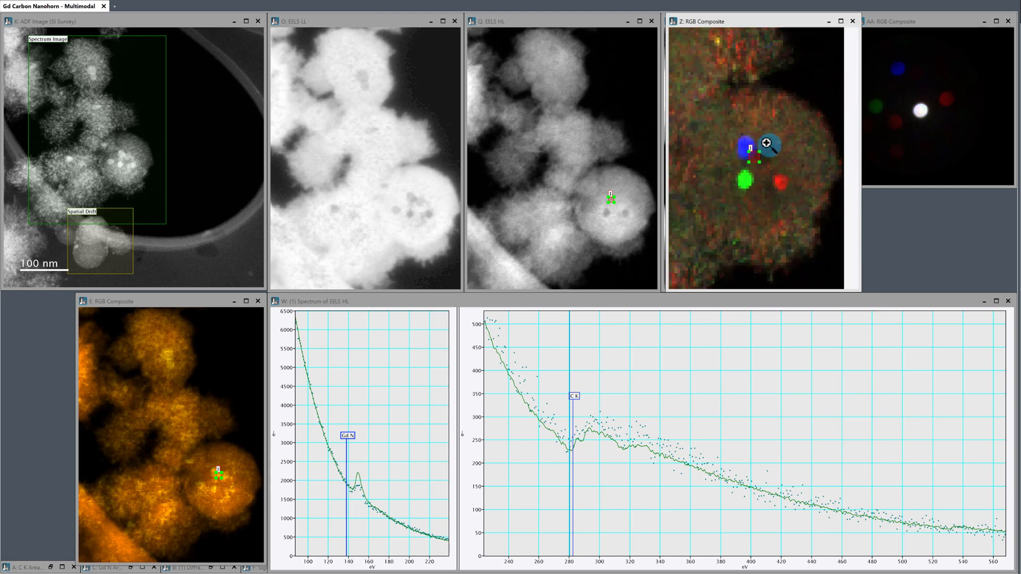
{"action": "right_click", "coordinate": [771, 146]}
{"action": "left_click", "coordinate": [786, 123]}
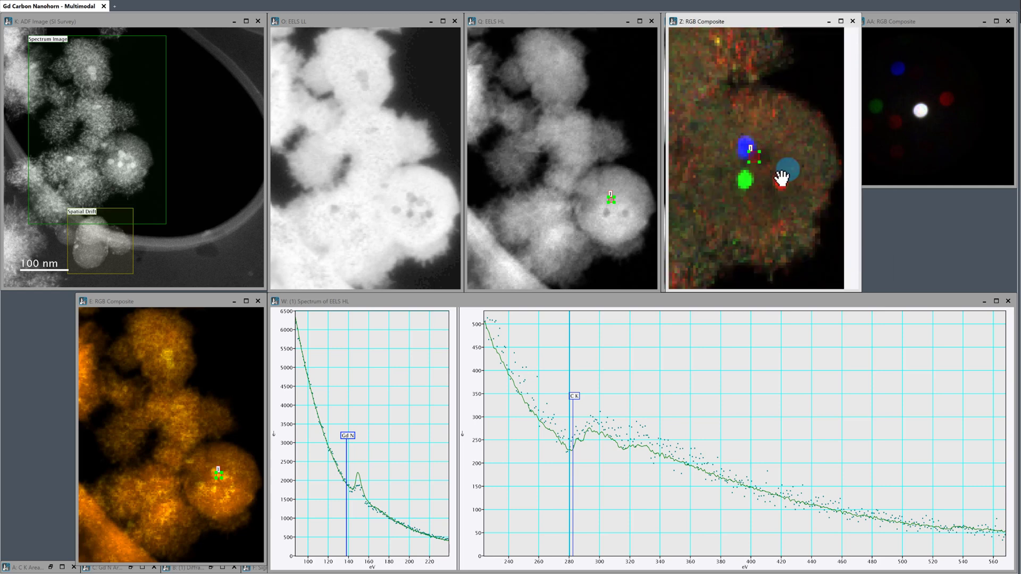
{"action": "left_click_drag", "start_coordinate": [786, 171], "coordinate": [779, 214]}
Move the linked picker onto the upper particle to update both spectra
{"action": "right_click", "coordinate": [812, 197]}
{"action": "left_click", "coordinate": [816, 177]}
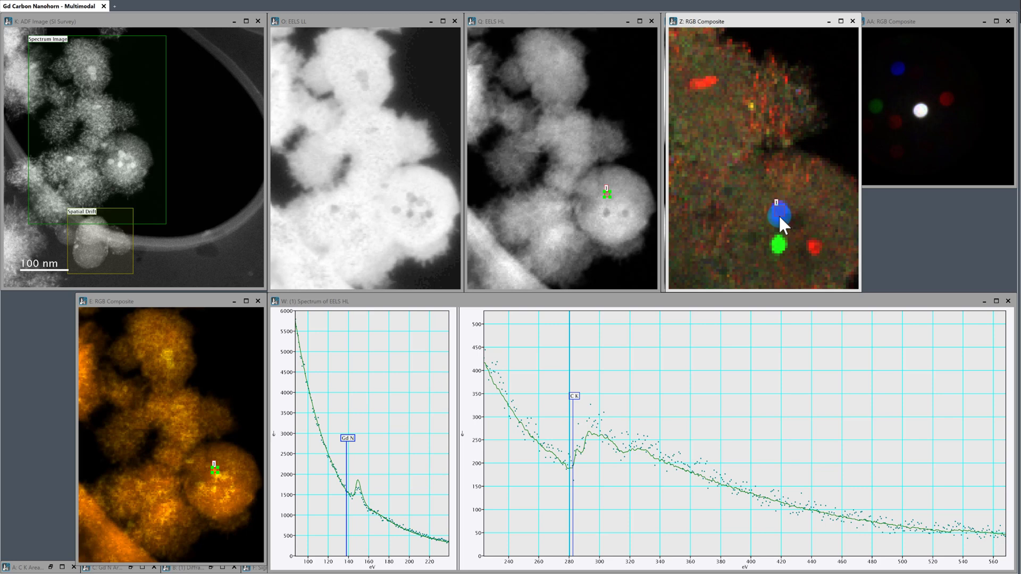
{"action": "mouse_move", "coordinate": [780, 217]}
{"action": "left_mouse_down"}
{"action": "mouse_move", "coordinate": [780, 250]}
{"action": "mouse_move", "coordinate": [818, 253]}
{"action": "mouse_move", "coordinate": [780, 247]}
{"action": "mouse_move", "coordinate": [781, 213]}
{"action": "mouse_move", "coordinate": [817, 247]}
{"action": "mouse_move", "coordinate": [787, 242]}
{"action": "mouse_move", "coordinate": [778, 215]}
{"action": "left_mouse_up"}
{"action": "left_click_drag", "start_coordinate": [779, 215], "coordinate": [780, 81]}
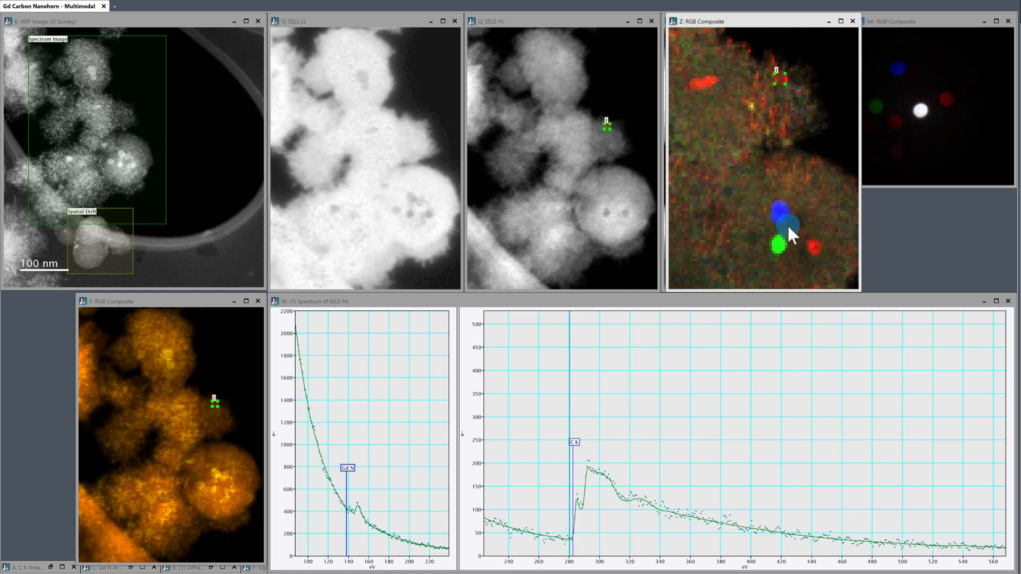